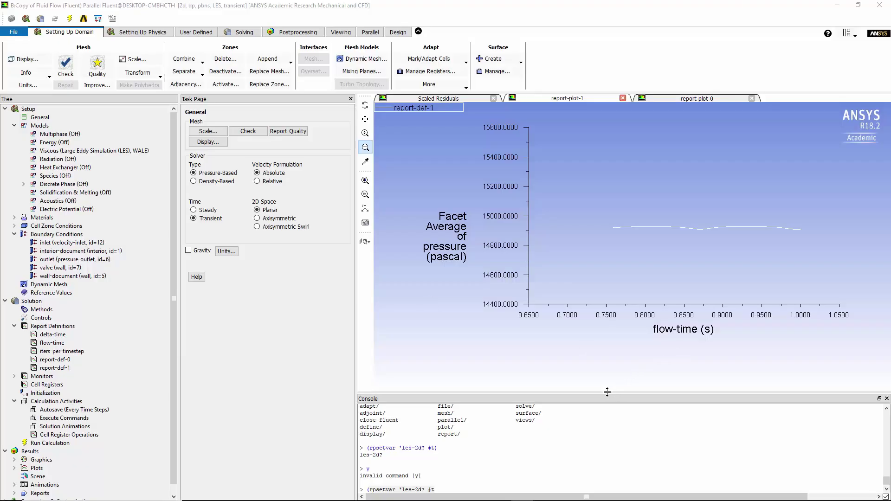
Enlarge the console and add the missing closing parenthesis to the (rpsetvar 'les-2d? #t) command
drag(607, 393, 606, 335)
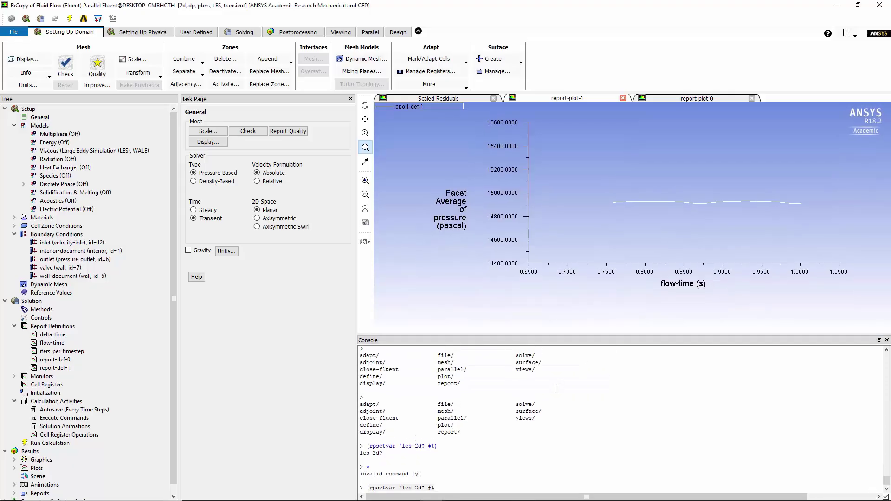
click(486, 436)
click(456, 490)
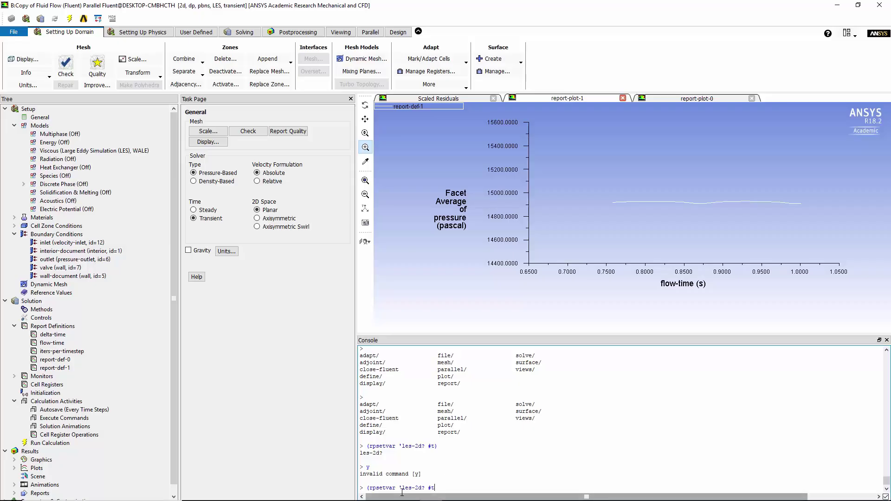
drag(367, 488, 428, 489)
click(366, 488)
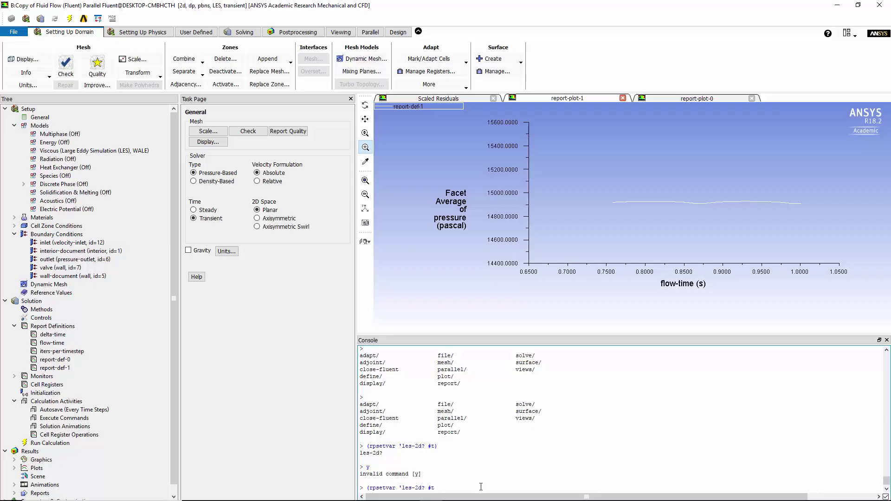
text())
drag(443, 487, 366, 487)
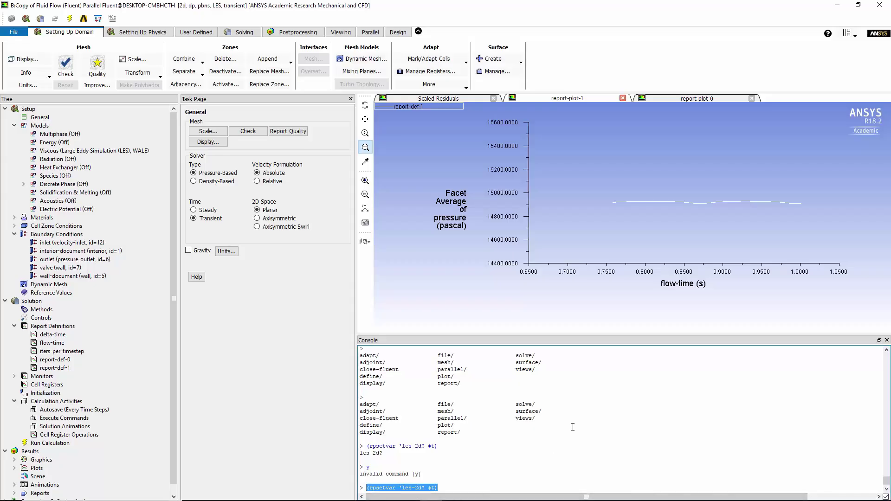
Run (rpsetvar 'les-2d? #t), then confirm the Viscous model stays LES with the WALE subgrid model
key(Return)
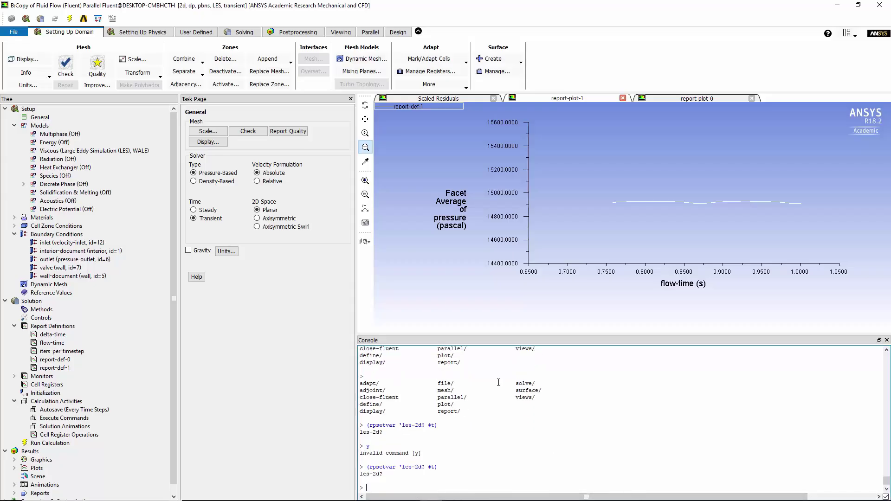
double_click(39, 126)
double_click(211, 149)
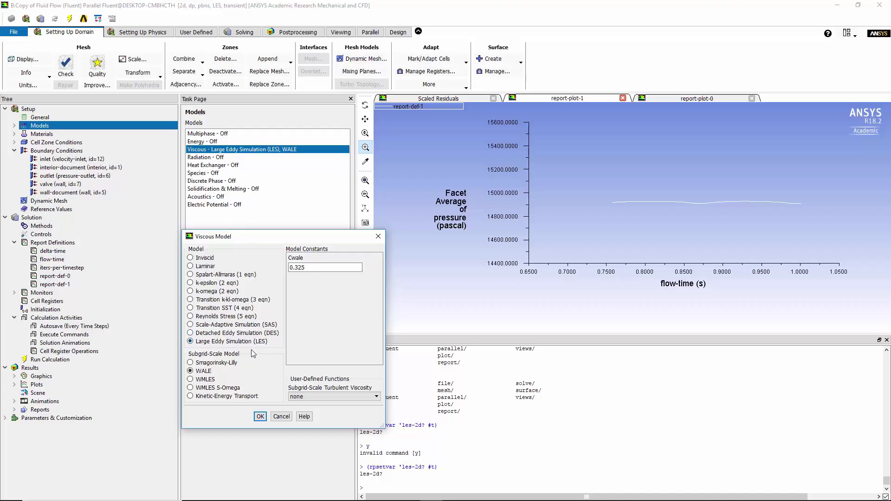
click(260, 415)
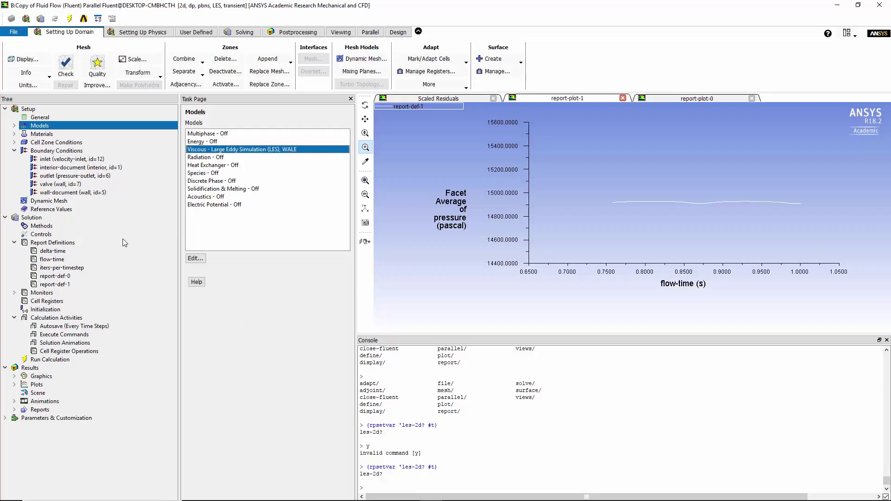
Look over the general settings, report-def-1 and the inlet boundary condition without changes
click(40, 117)
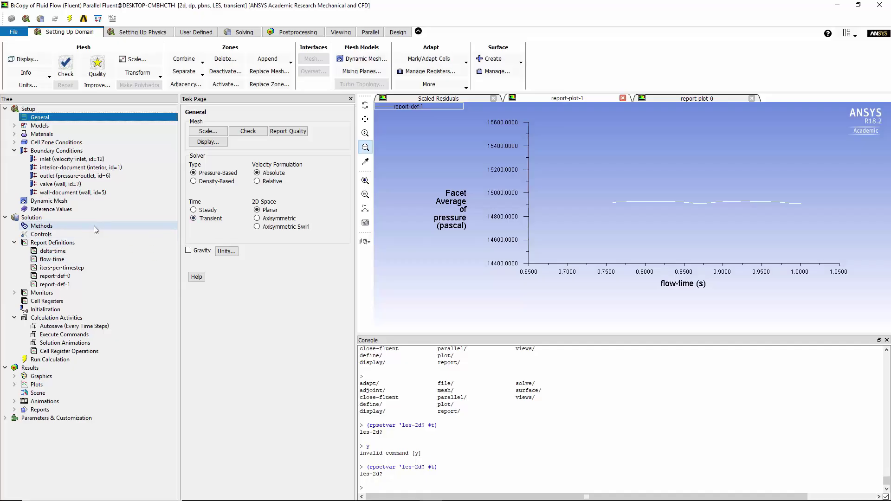
click(64, 284)
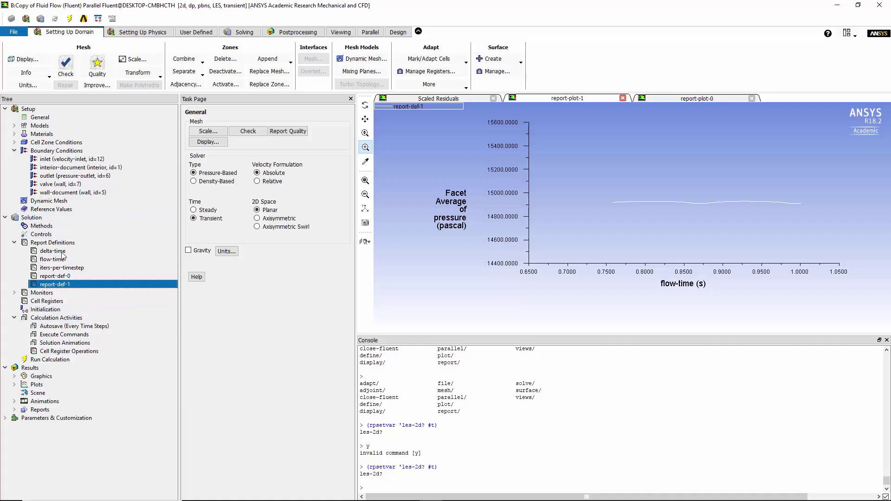
double_click(51, 151)
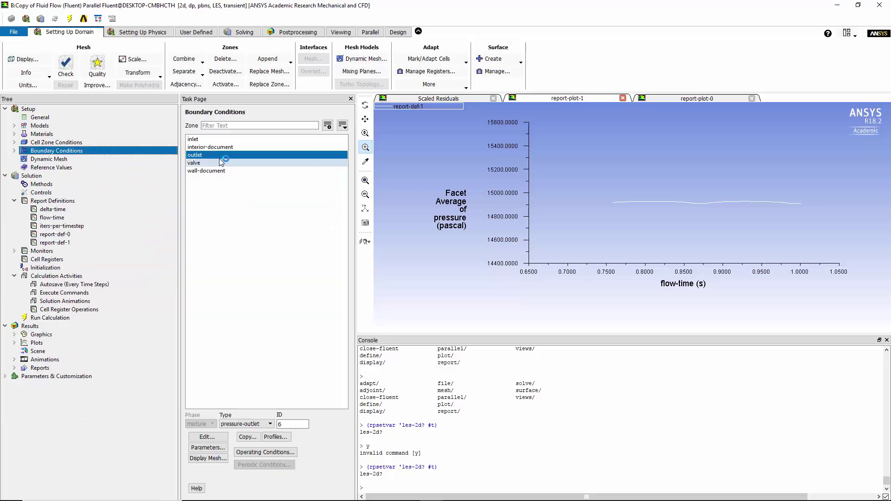
click(208, 140)
click(288, 352)
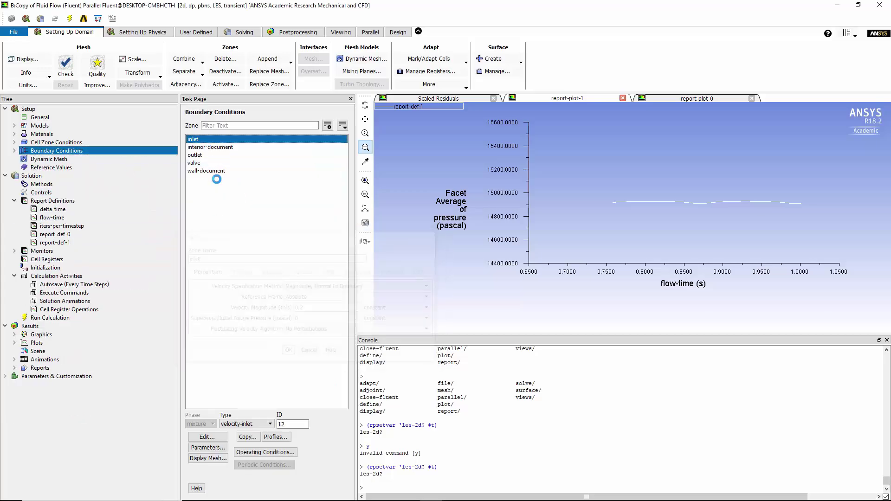
Confirm the outlet gauge pressure stays at 15000 Pa and move on to Initialization
double_click(213, 156)
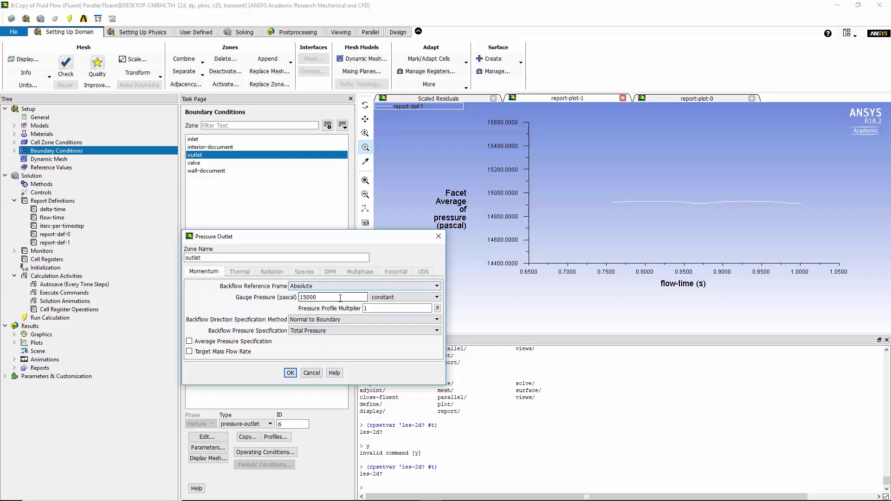
click(290, 373)
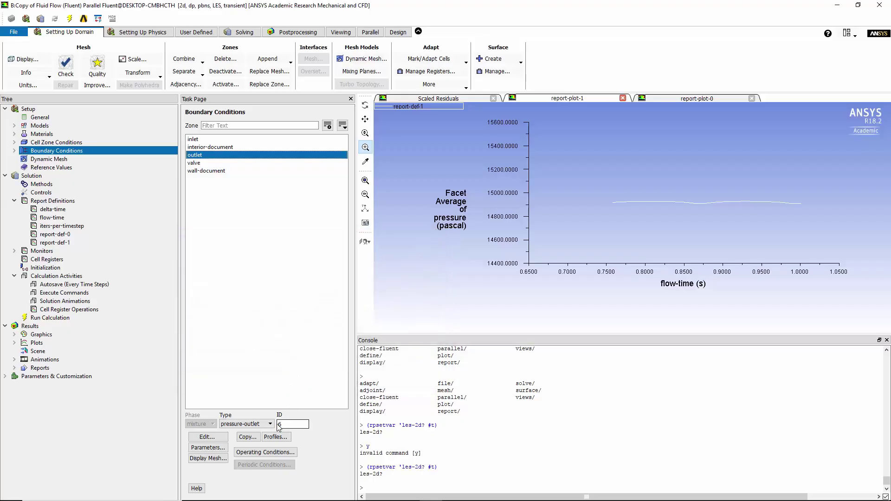
click(37, 268)
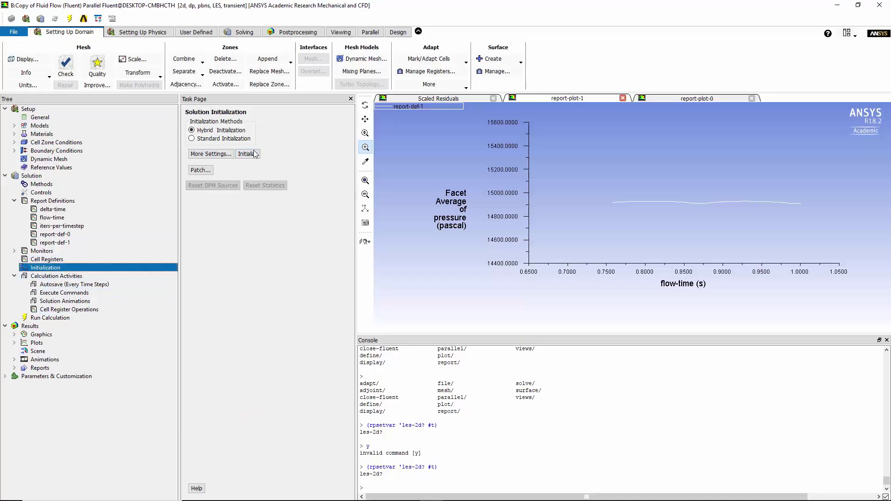
Calculate with a 0.0002 s time step, 562 time steps and 45 iterations per time step
click(76, 319)
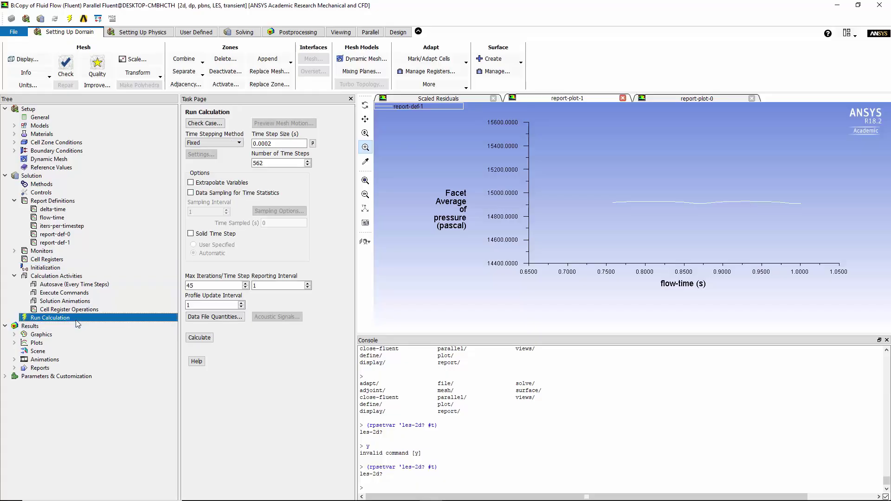
double_click(267, 163)
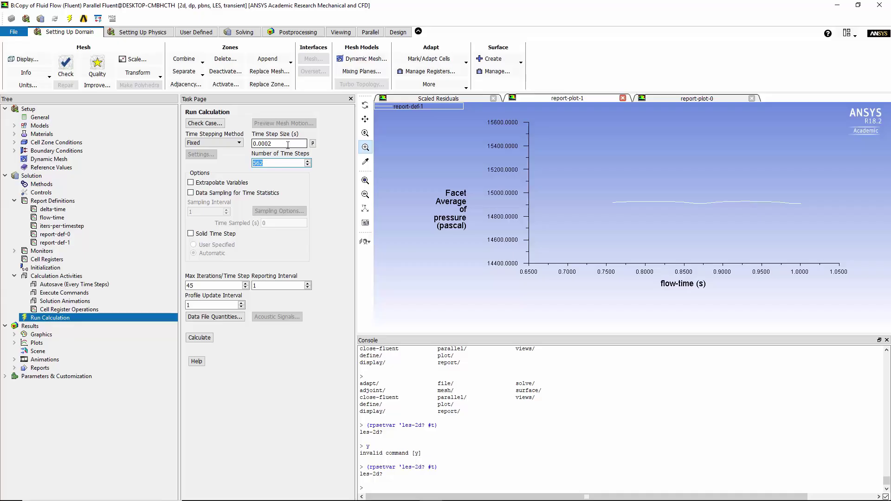
click(288, 145)
double_click(214, 286)
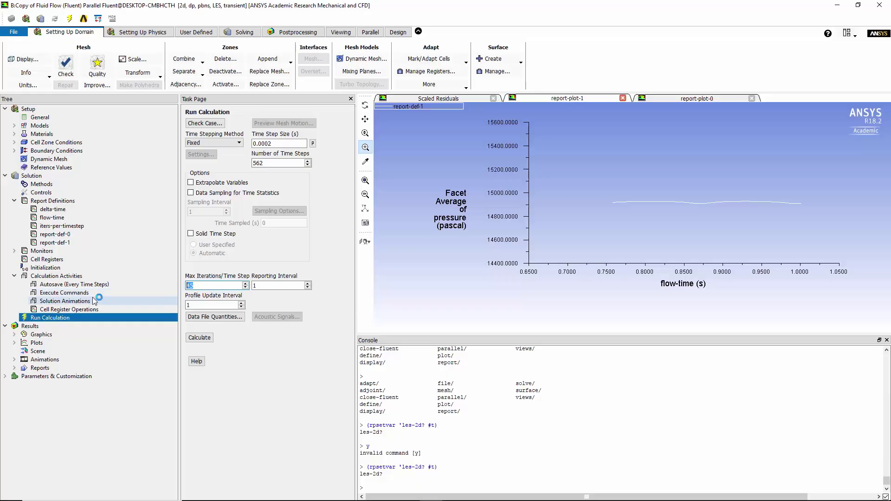
click(212, 340)
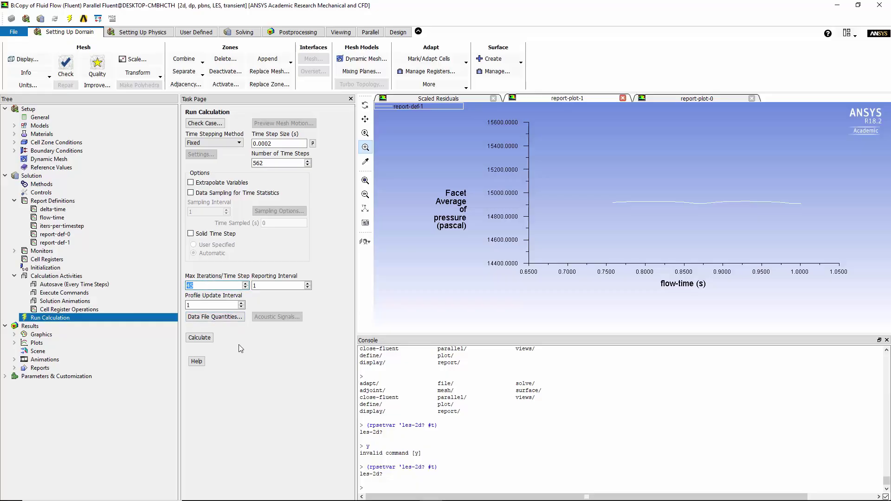
click(200, 338)
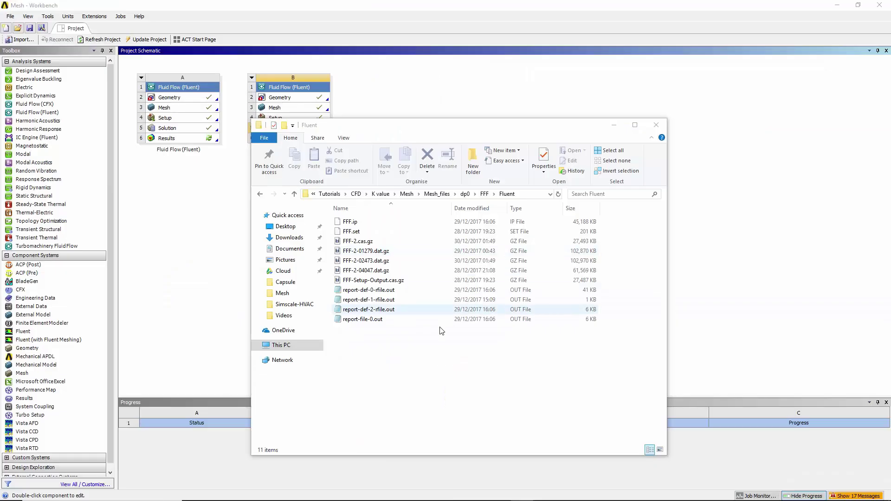
Navigate from Mesh_files through dp0 and FFF into the Fluent output folder
click(436, 194)
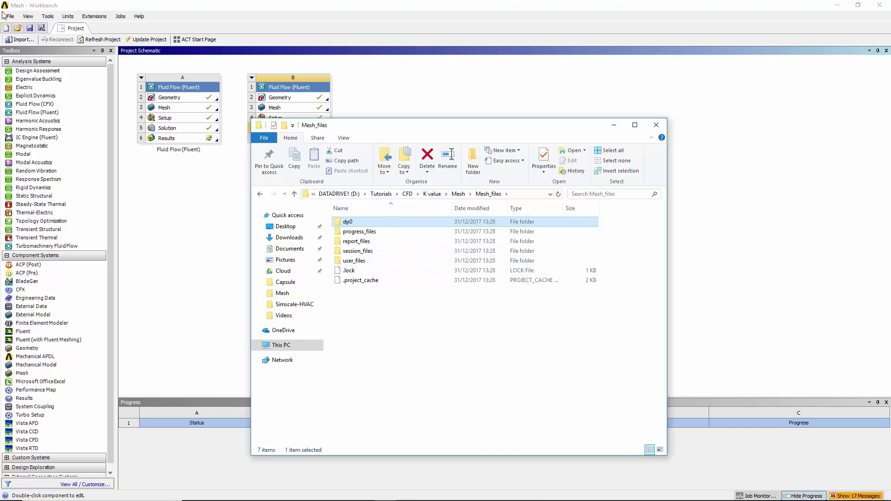
double_click(351, 225)
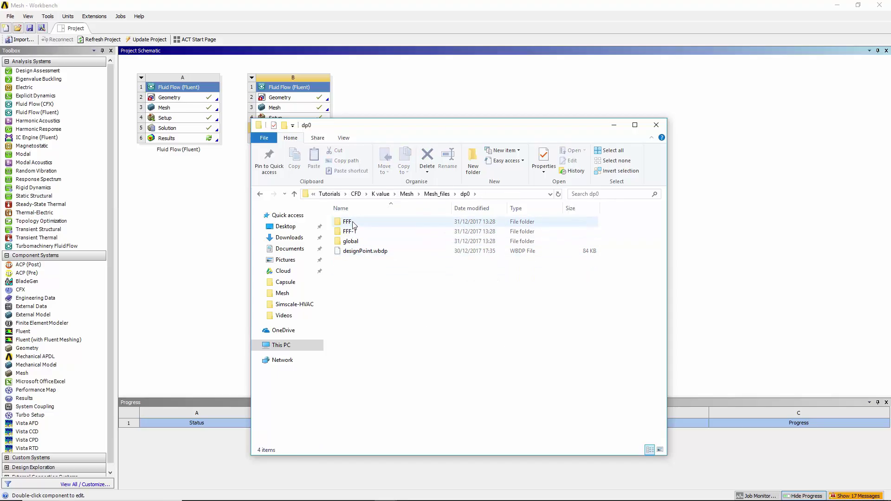
mouse_move(353, 225)
double_click(349, 221)
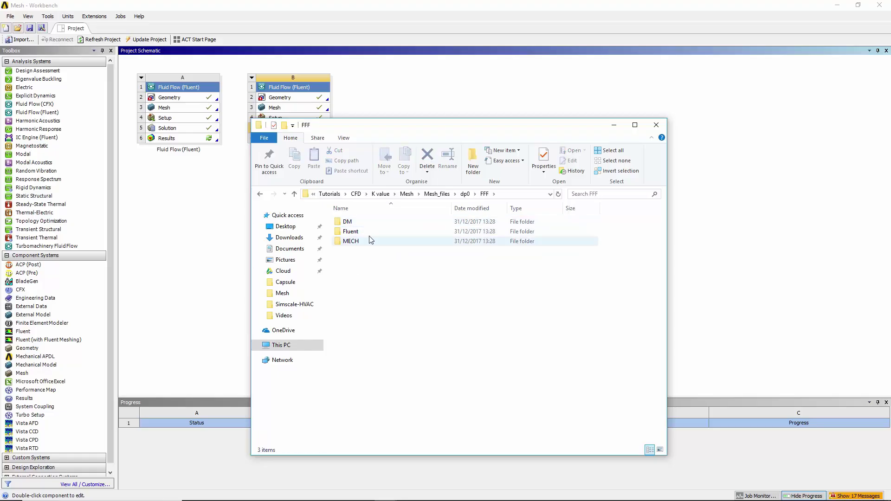
click(370, 234)
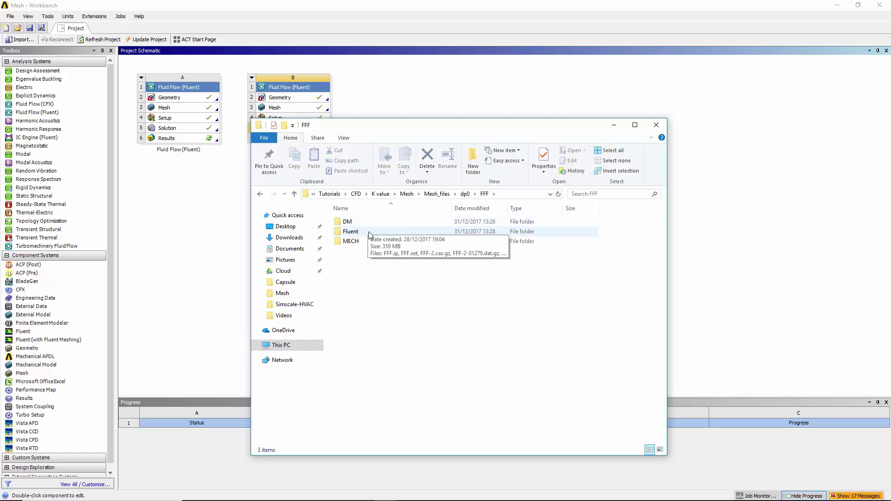
double_click(370, 235)
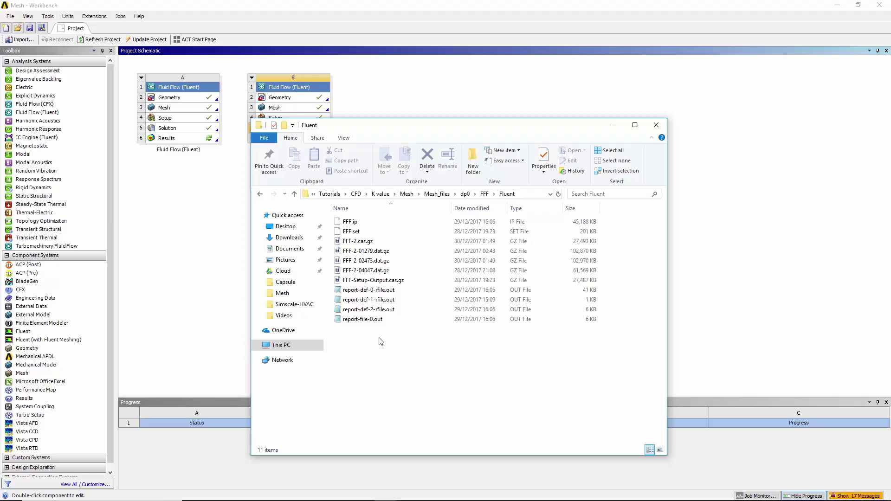
Browse Open with > More apps for report-def-2-rfile.out and confirm, keeping Notepad selected
click(402, 310)
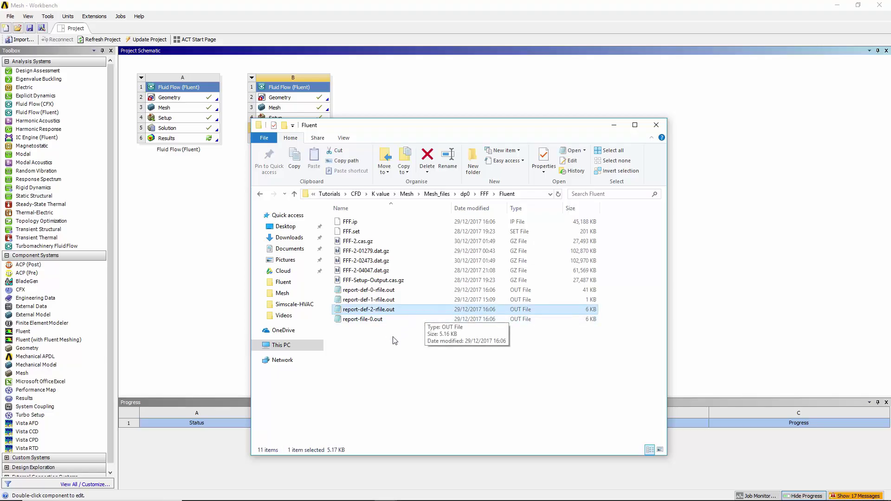
right_click(386, 308)
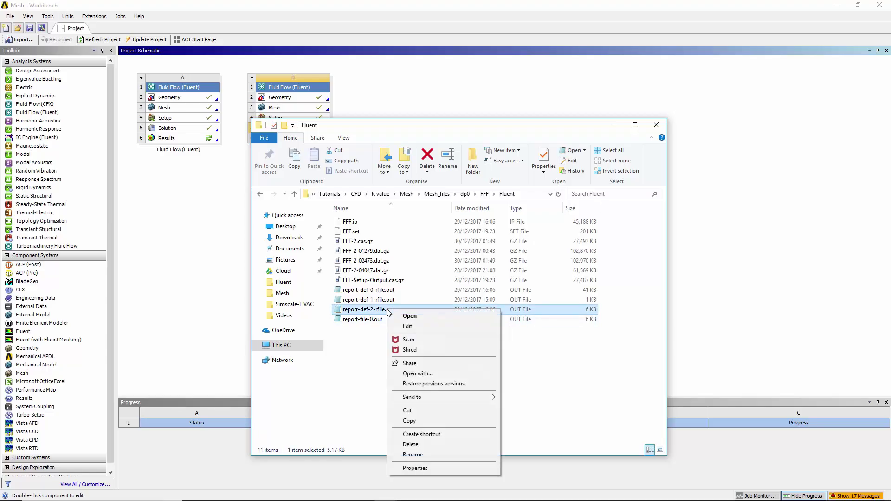
click(417, 374)
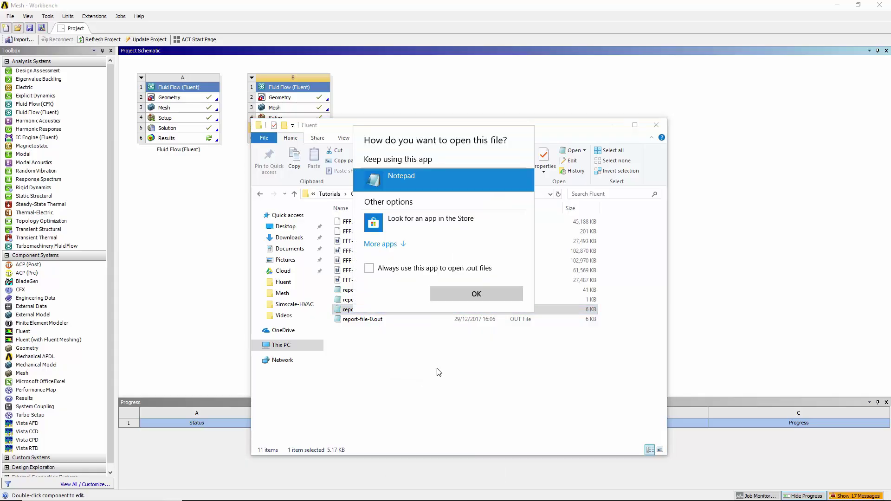
click(394, 245)
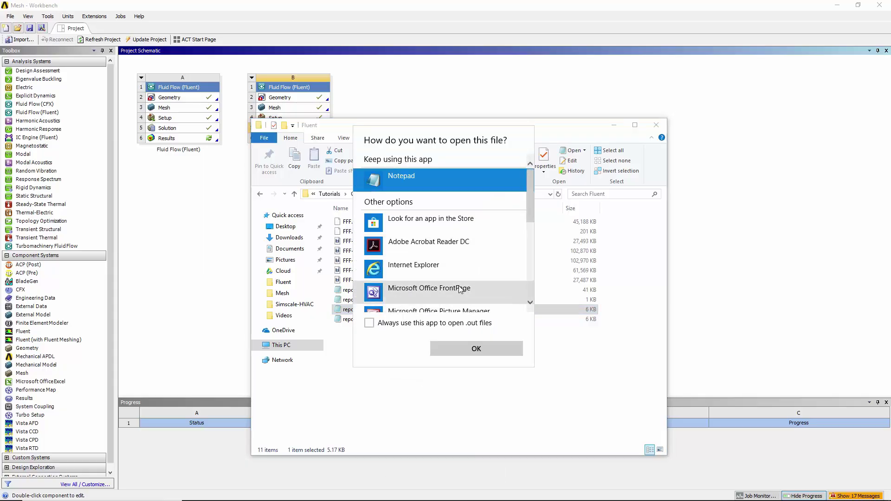
scroll(459, 285, down, 5)
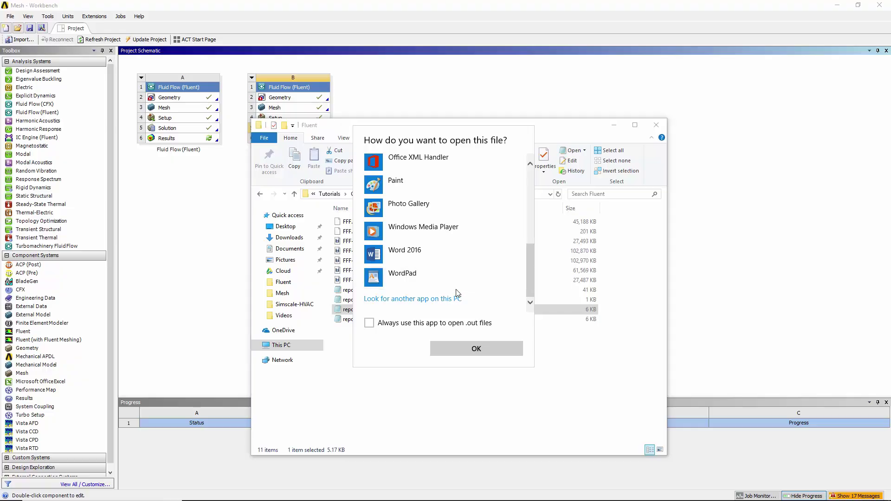
scroll(492, 288, up, 5)
scroll(491, 287, up, 3)
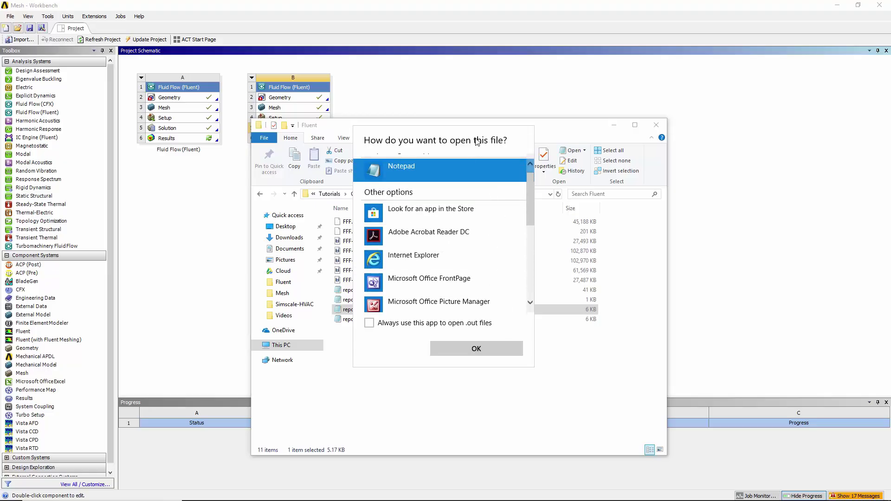
click(457, 351)
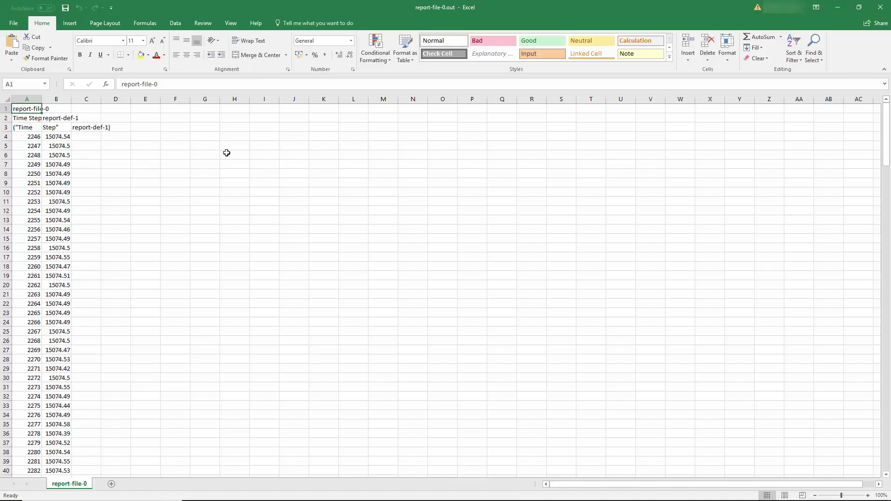
Scroll through the report-file-0 time-step data in Excel
scroll(87, 206, down, 20)
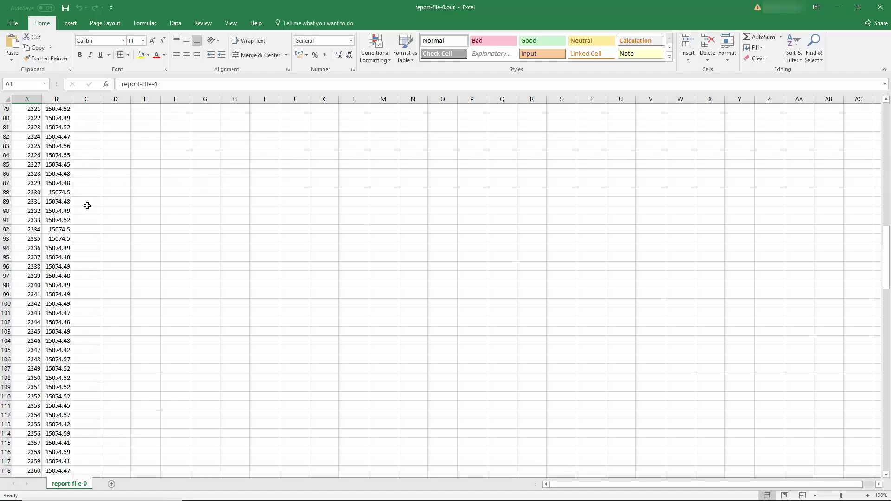
scroll(87, 206, up, 20)
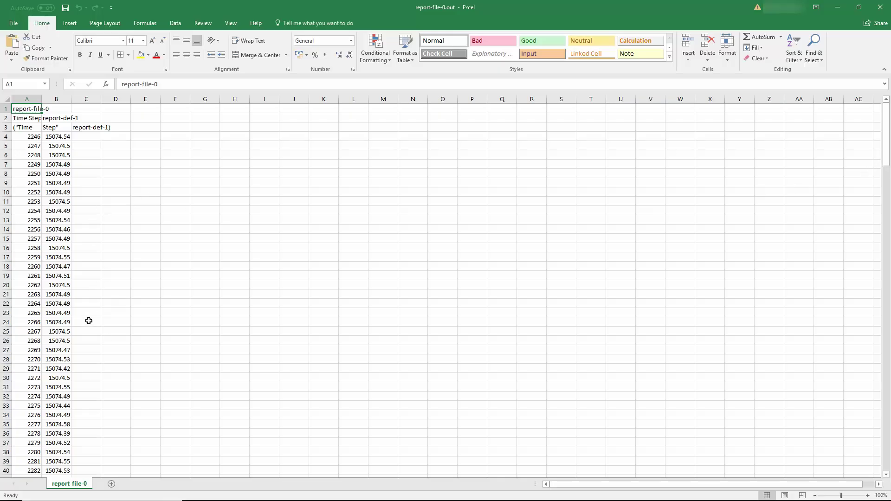
scroll(89, 322, down, 4)
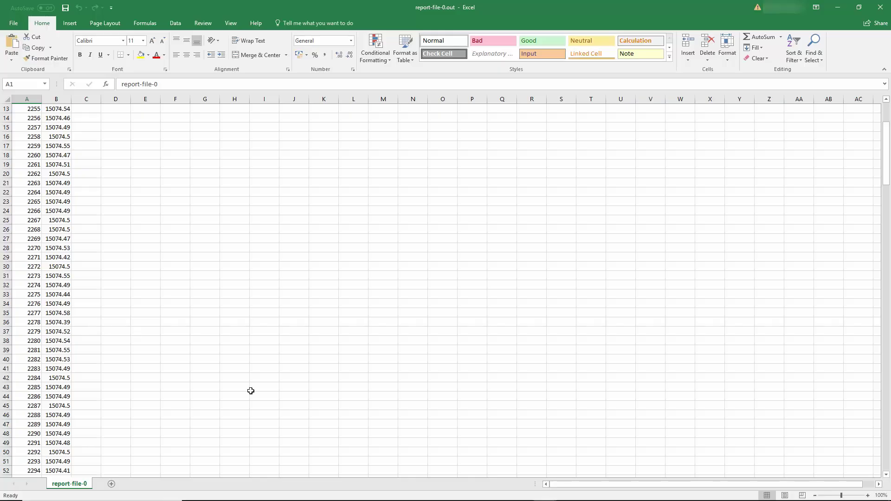
scroll(97, 360, down, 18)
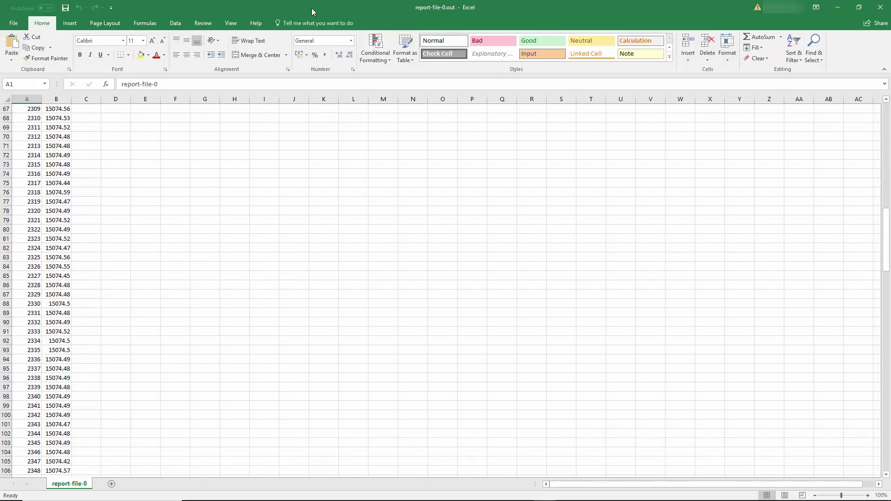
Bring report-def-2-rfile forward and select its final row A231:B231 for copying
drag(311, 8, 297, 105)
click(393, 10)
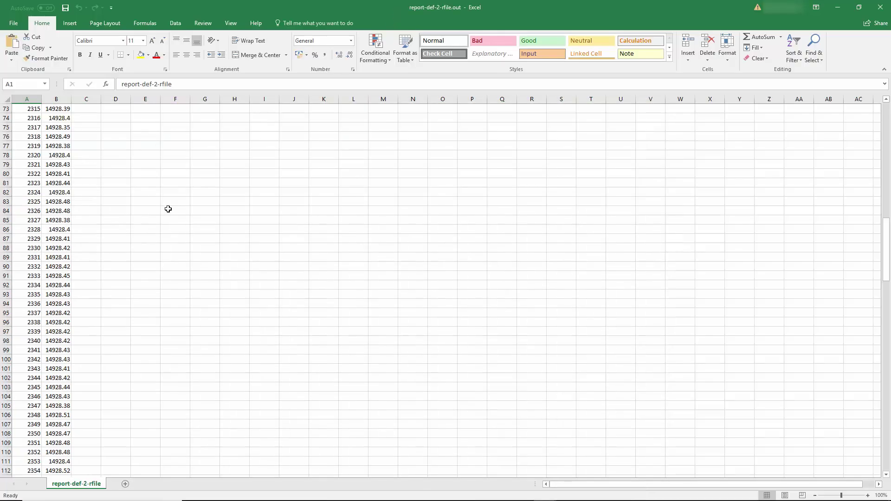
scroll(77, 211, down, 20)
scroll(94, 250, down, 20)
drag(885, 436, 884, 401)
drag(62, 312, 32, 311)
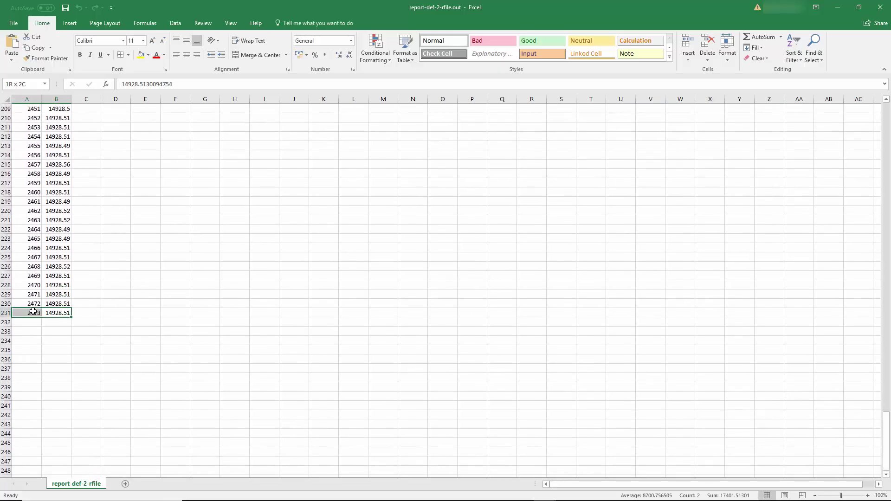
right_click(64, 313)
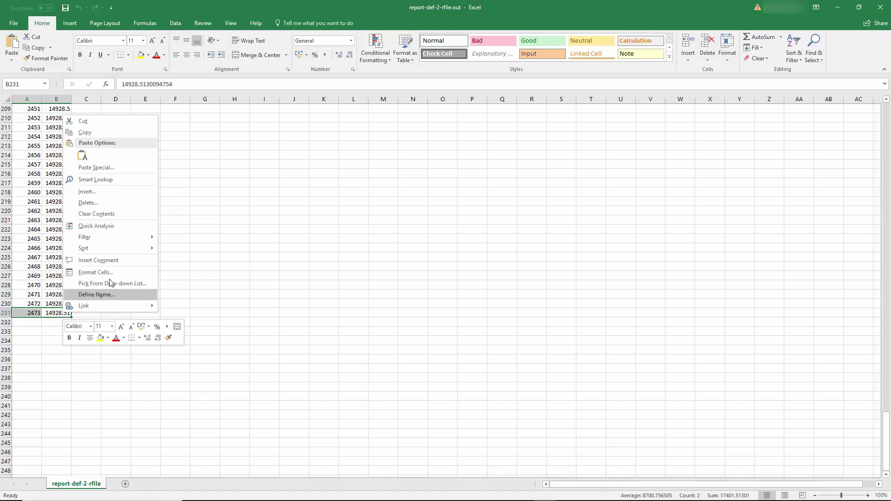
Copy report-def-2-rfile's final row and paste it into D231:E231 of report-file-0
click(106, 134)
double_click(318, 4)
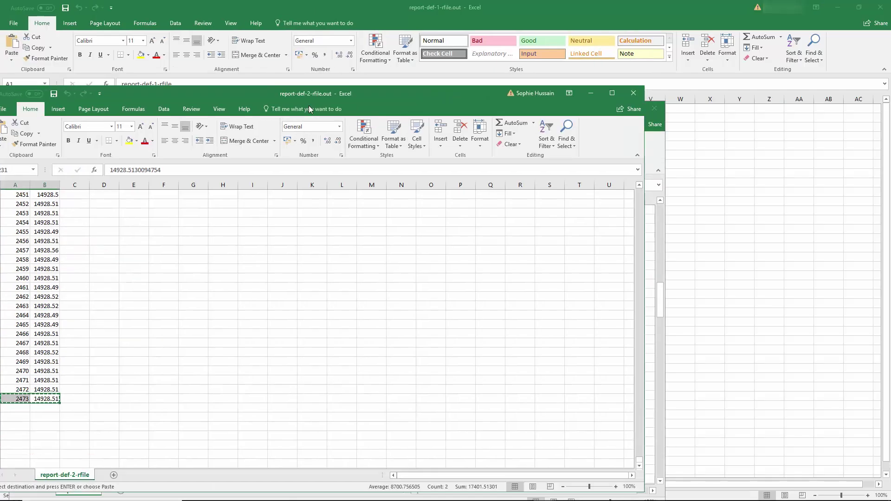
key(alt+Tab)
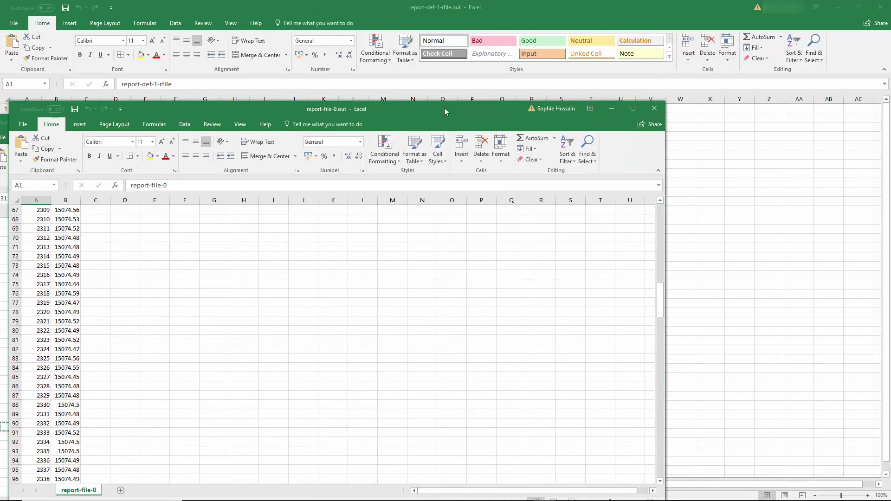
double_click(443, 108)
scroll(163, 414, down, 20)
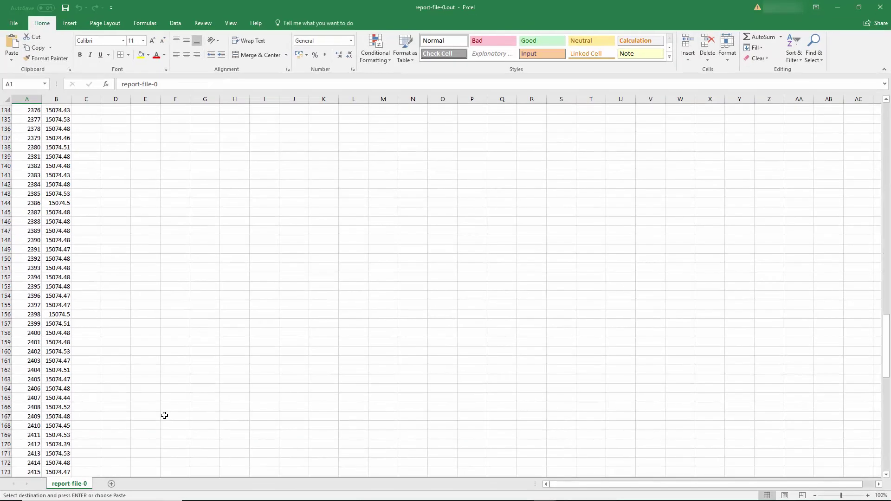
scroll(164, 419, down, 11)
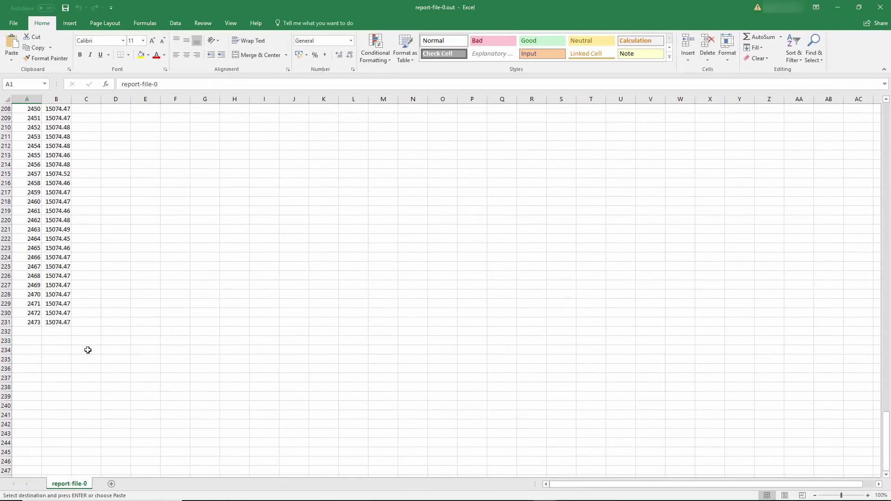
click(125, 322)
key(ctrl+v)
Check the final values in B231 (15074.47), D231 (2473) and E231 (14928.51)
click(232, 368)
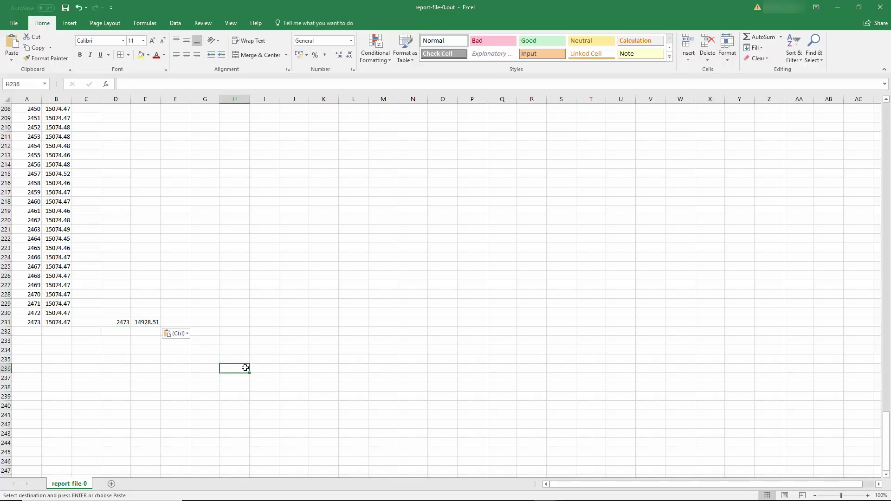
click(54, 322)
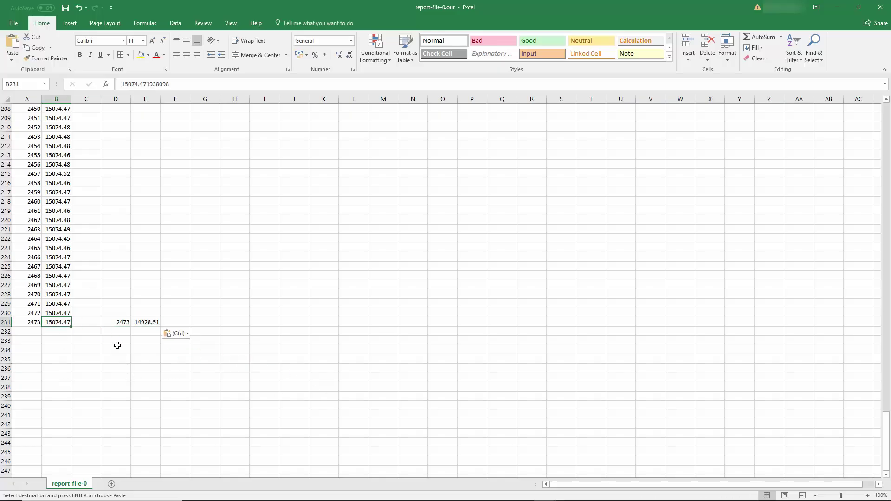
click(119, 322)
click(28, 341)
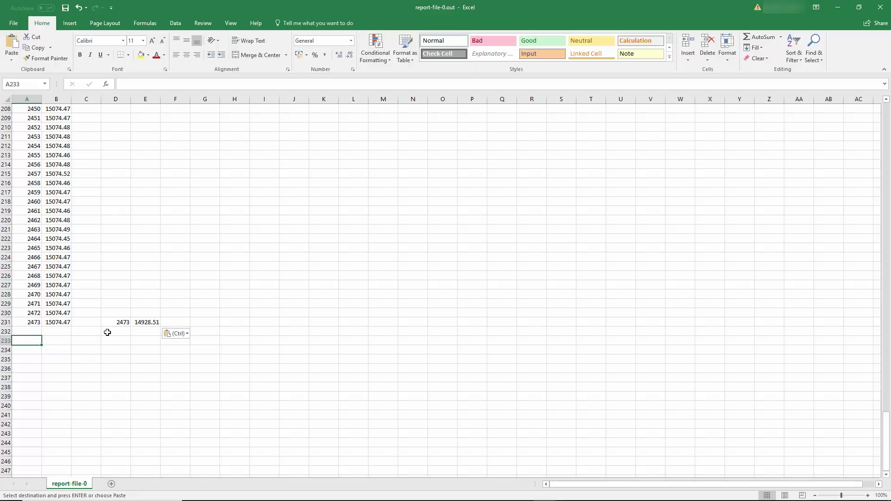
click(53, 322)
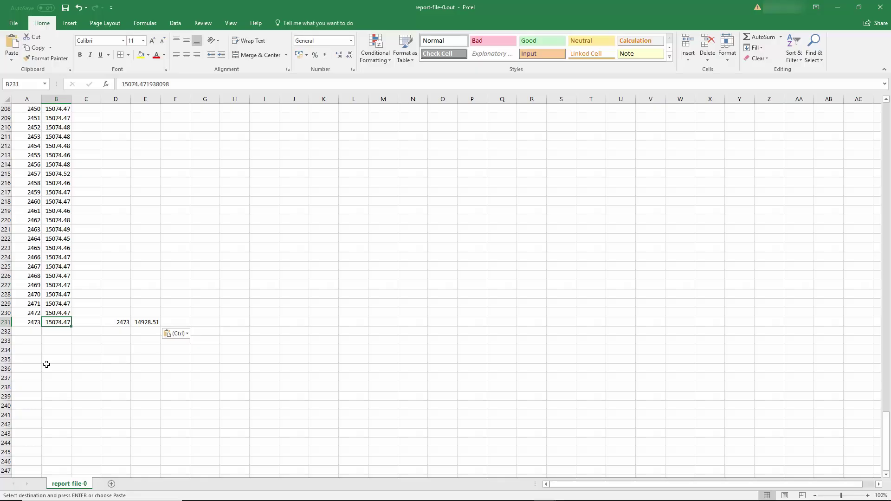
click(147, 323)
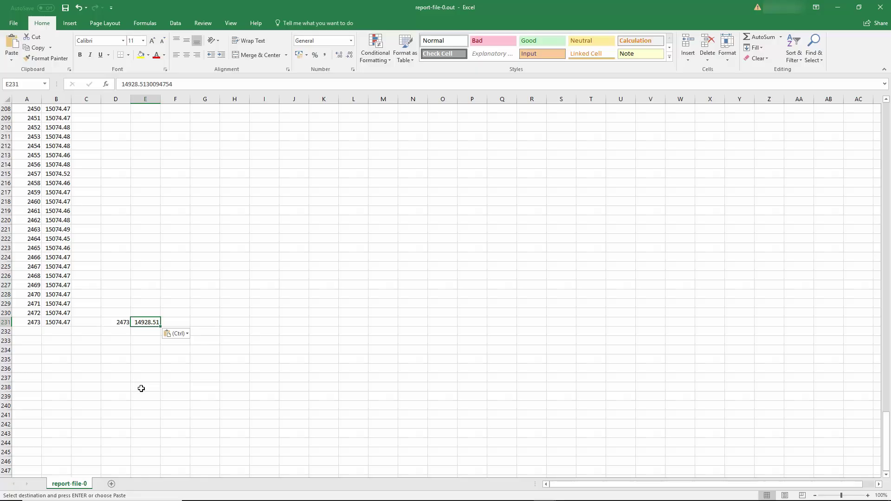
Enter =B231-E231 in G231, giving a pressure difference of 145.9589
click(210, 321)
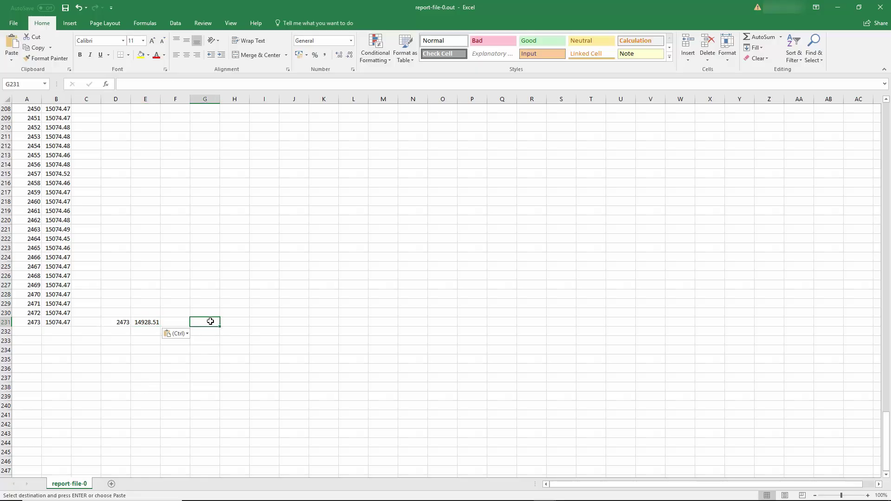
text(=)
click(62, 325)
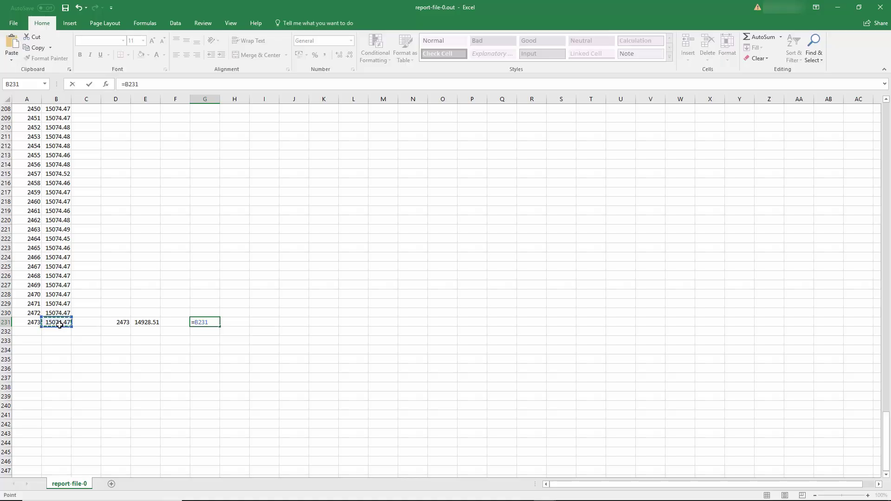
text(-)
click(153, 321)
key(Return)
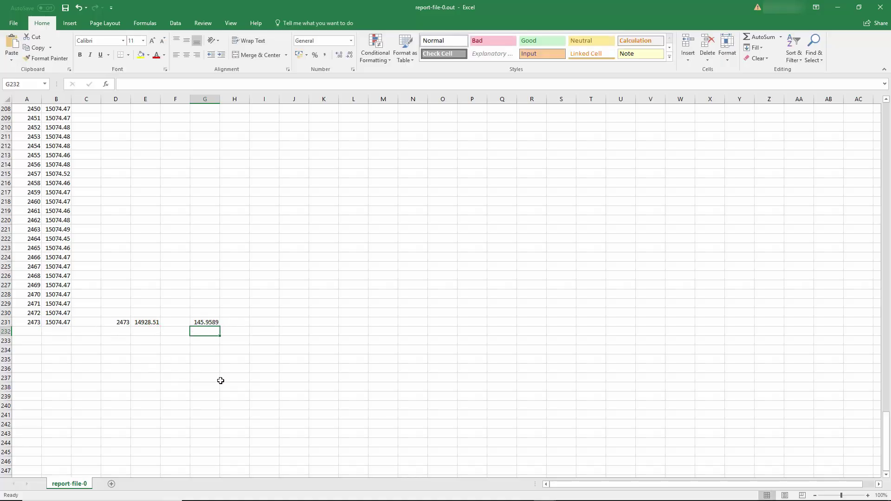
click(203, 323)
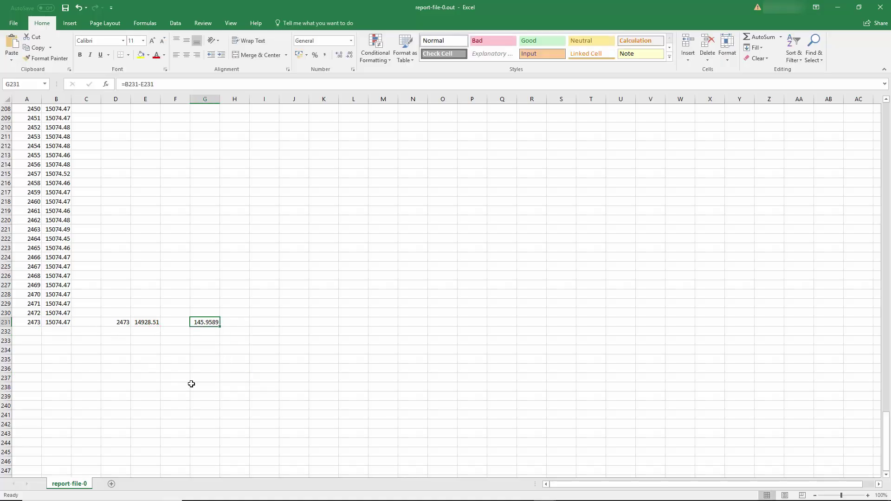
click(301, 323)
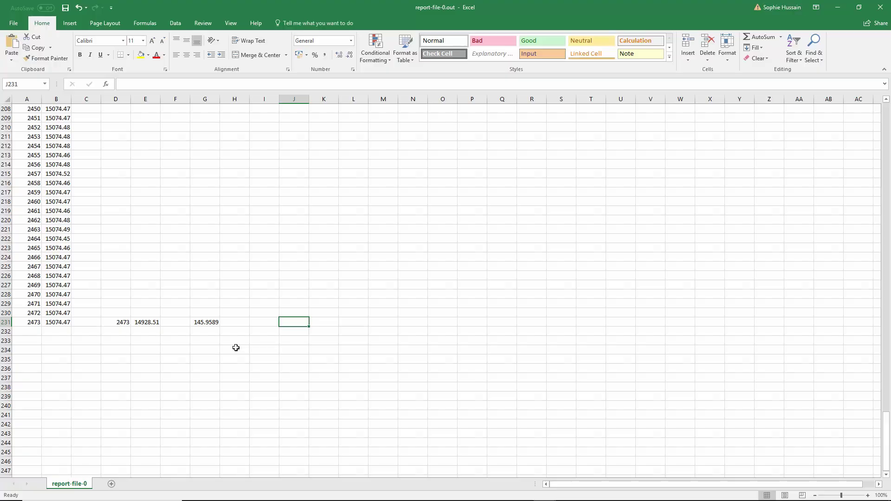
Compute a Fluxes mass-flow report on the inlet, printing 31.54312 kg/s to the console
key(alt+Tab)
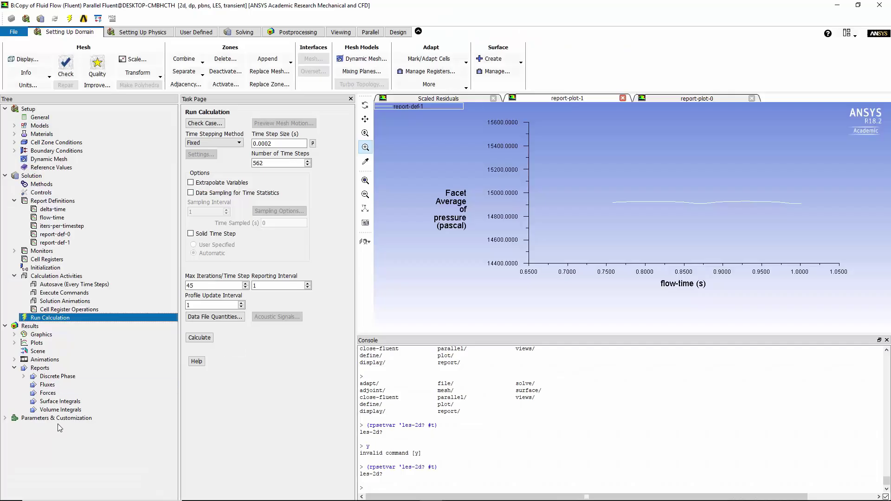
double_click(57, 385)
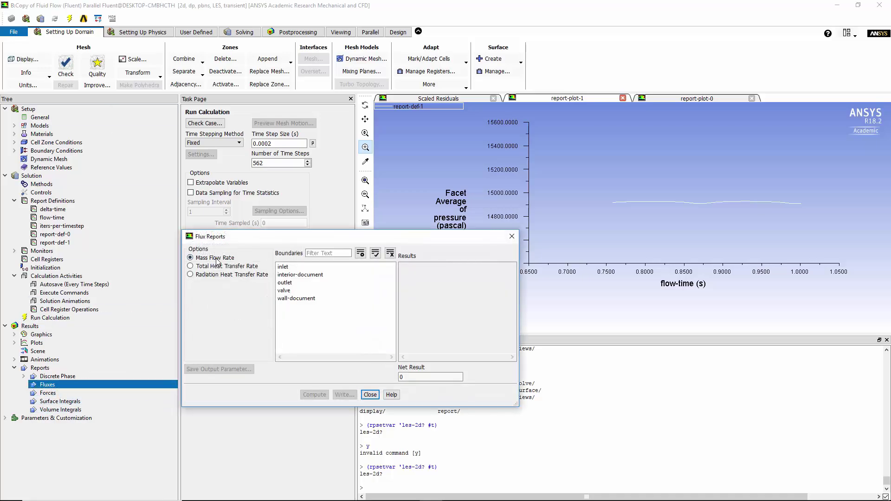
click(285, 267)
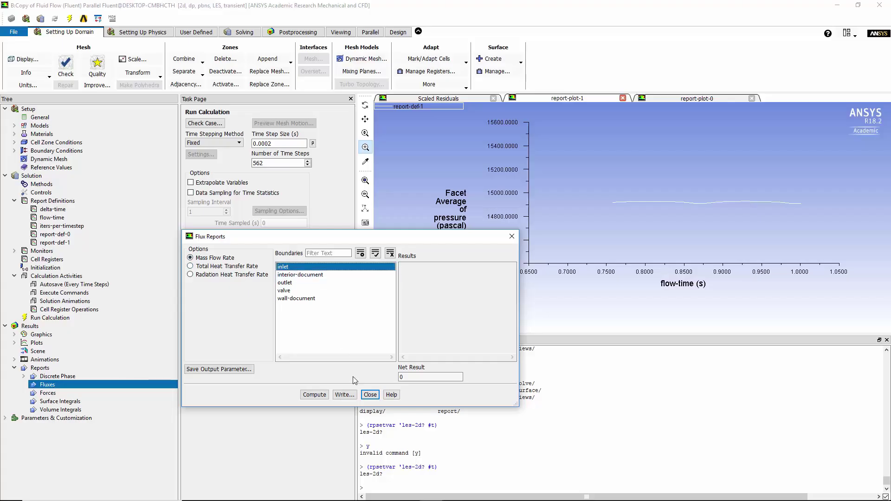
click(321, 394)
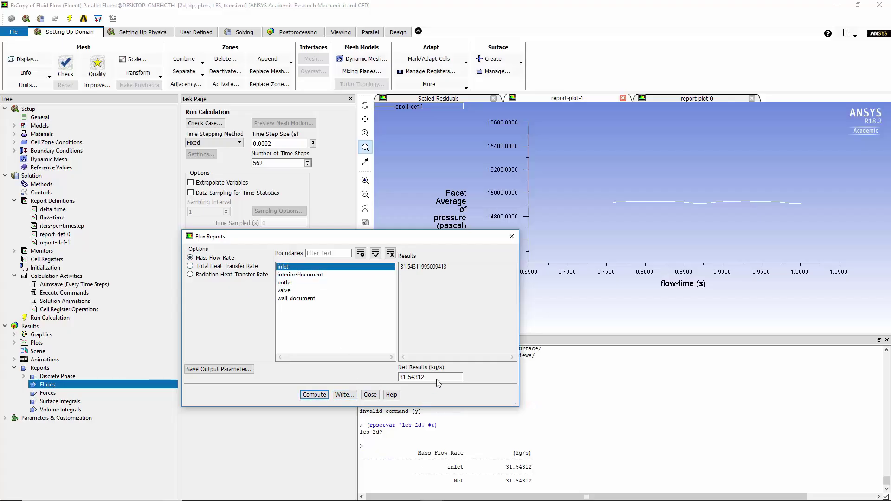
click(370, 395)
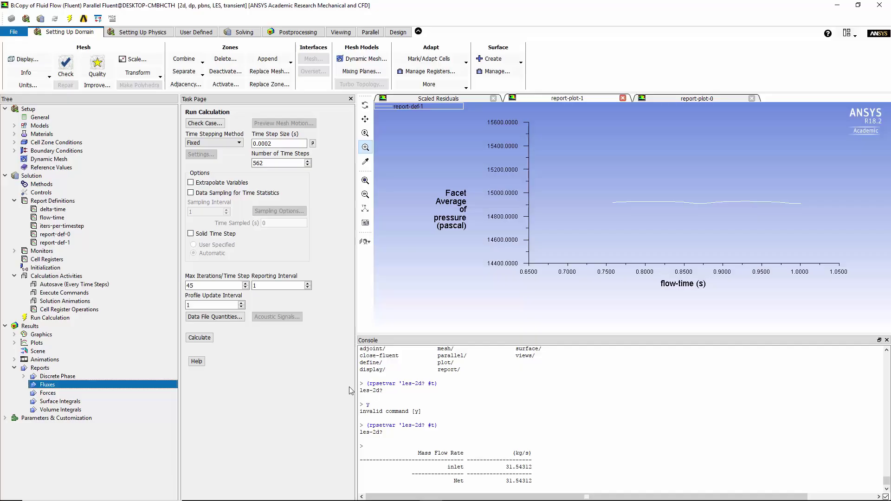
Back in Excel, enter the mass flow divided by density 998.8 in L223, giving 0.031538
key(alt+Tab)
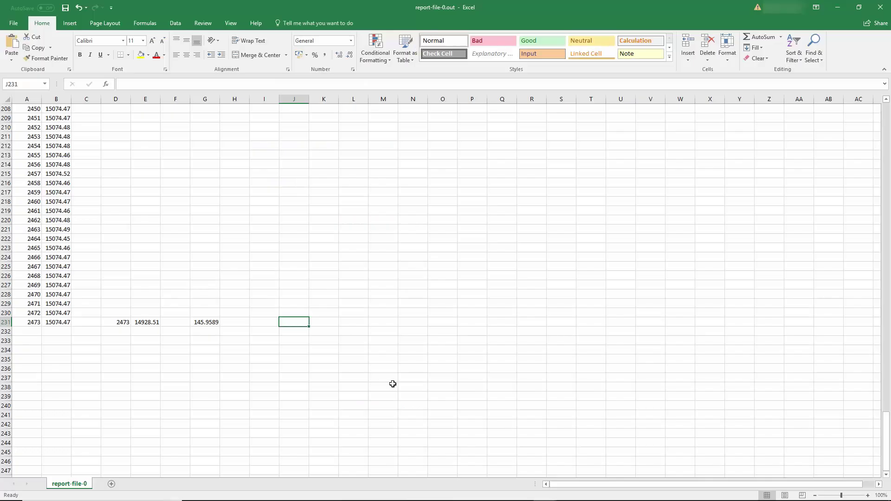
click(345, 244)
text(31)
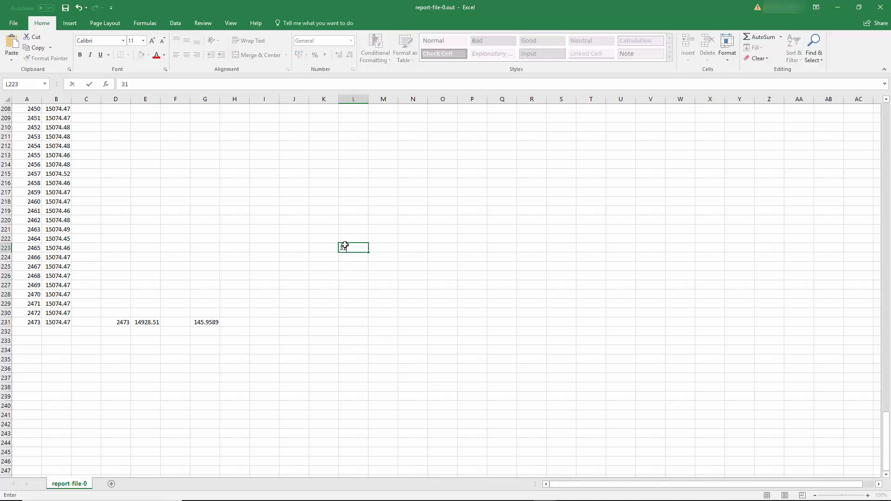
text(=31.5)
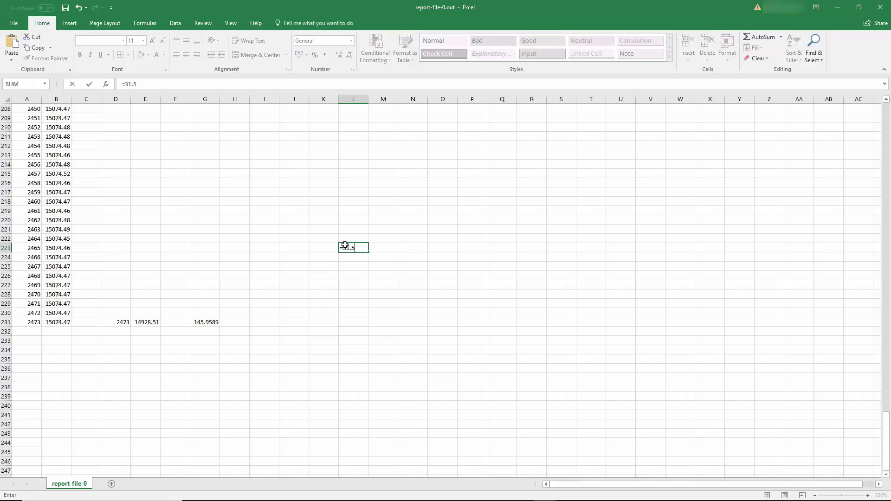
text(/998.8)
key(Return)
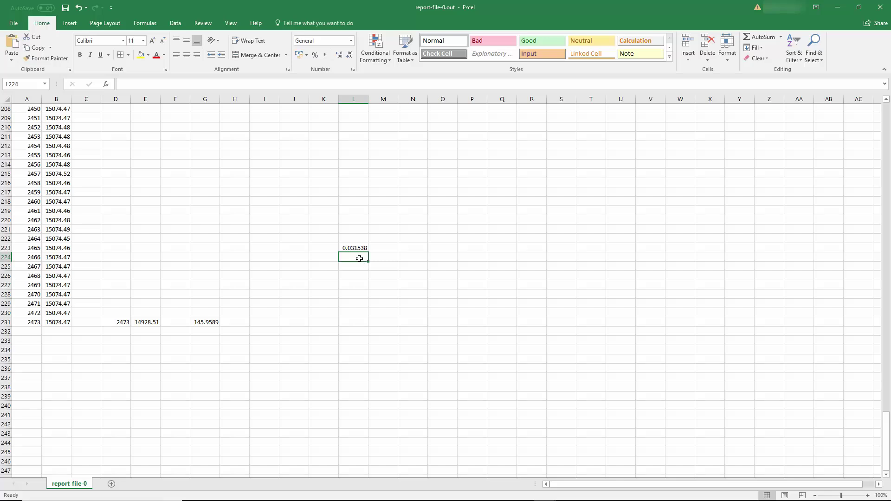
Enter =L223*3600 in N223, giving 113.5362, then check cells I231 and G231
key(Up)
key(Right)
key(Right)
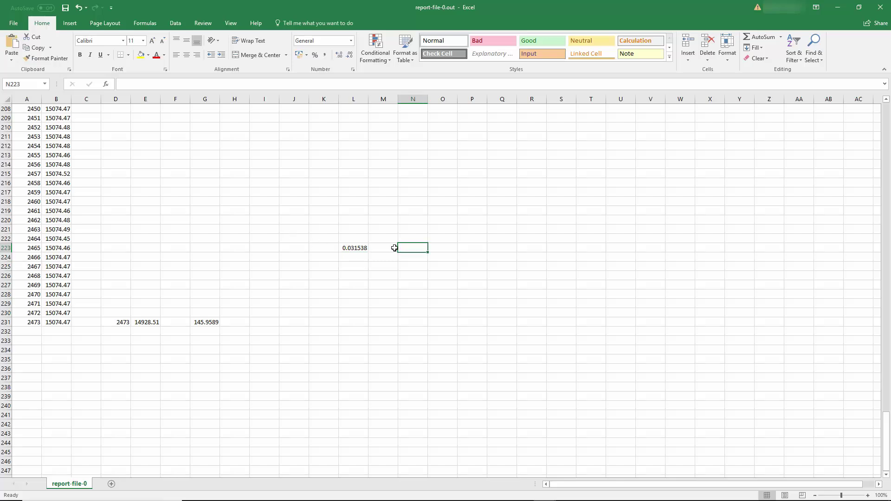
text(=)
click(348, 248)
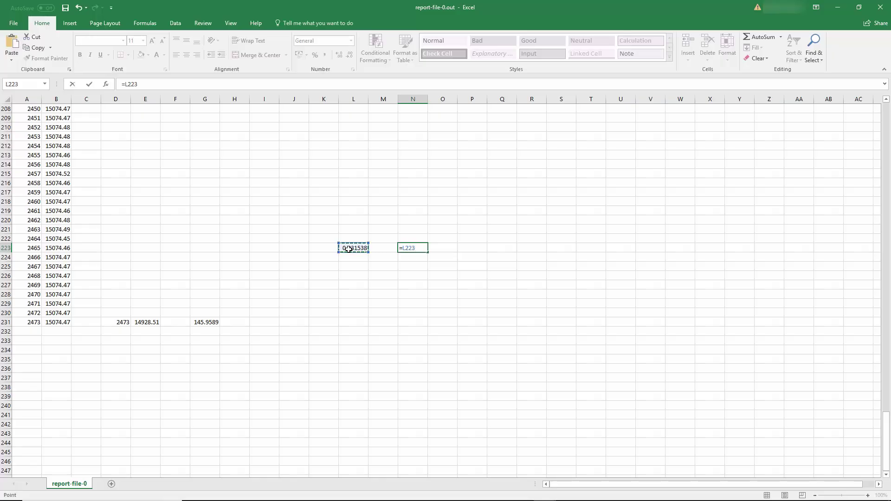
text(*3600)
key(Return)
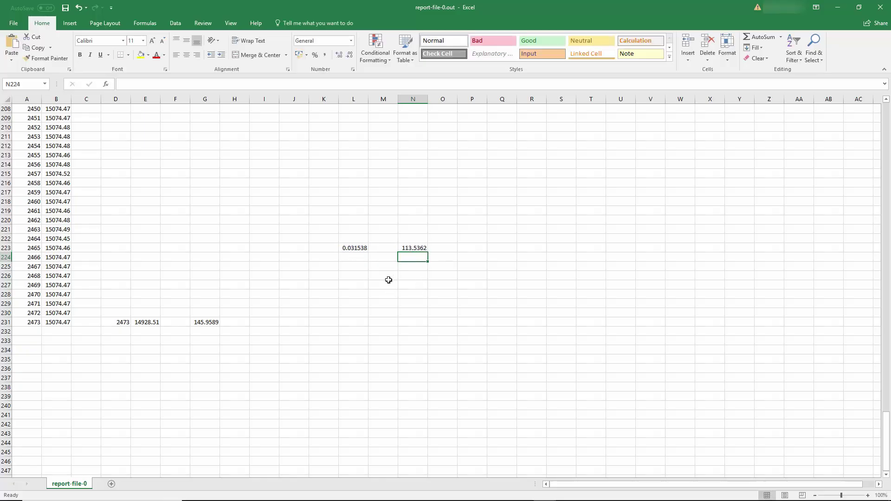
click(267, 321)
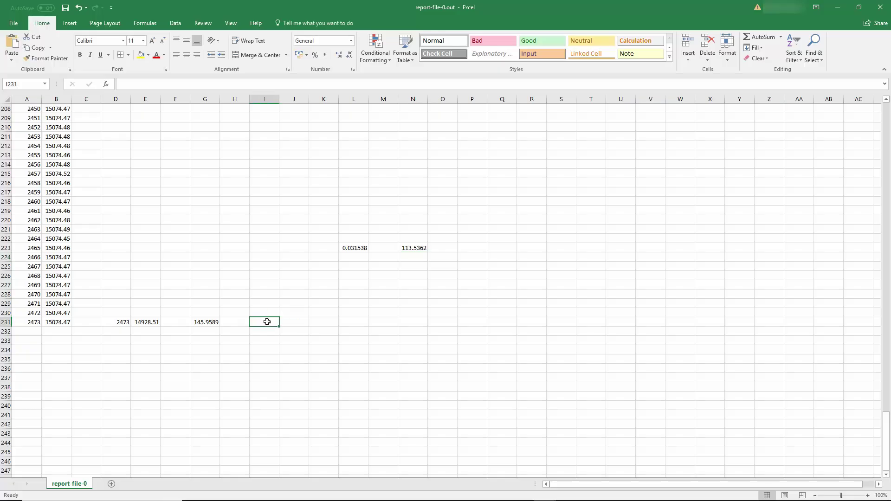
click(204, 323)
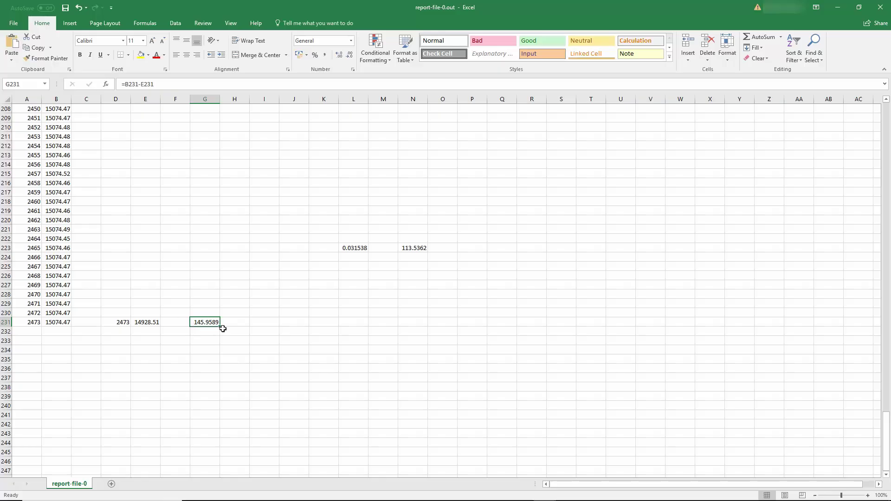
Enter =G231*1e-5 in I231, giving 0.00146, then review the N223 formula
click(260, 327)
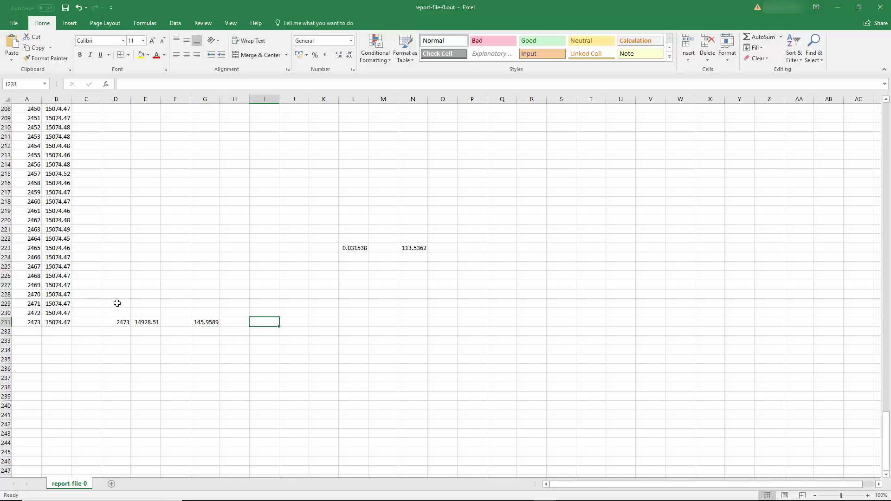
text(=)
click(204, 322)
text(*1e-5)
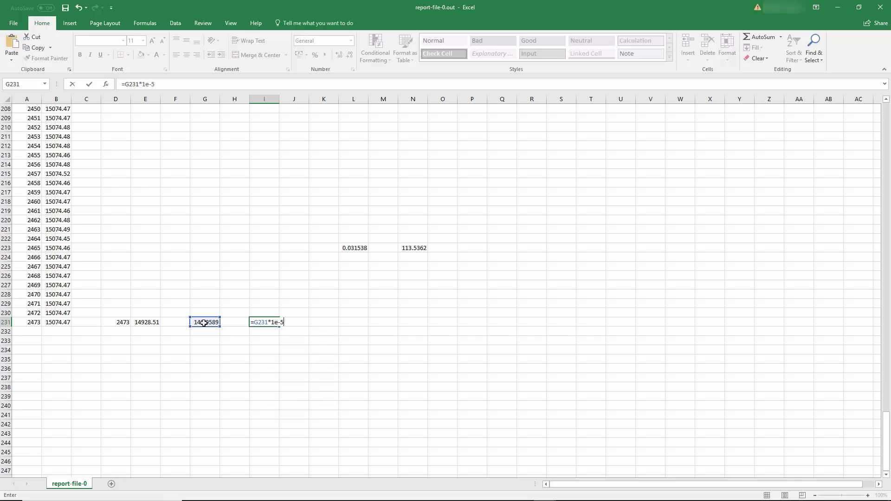
key(Return)
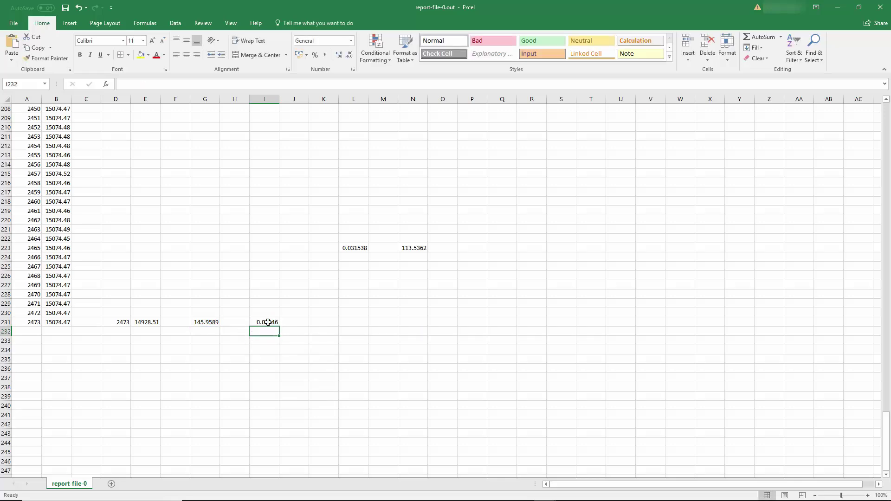
click(268, 322)
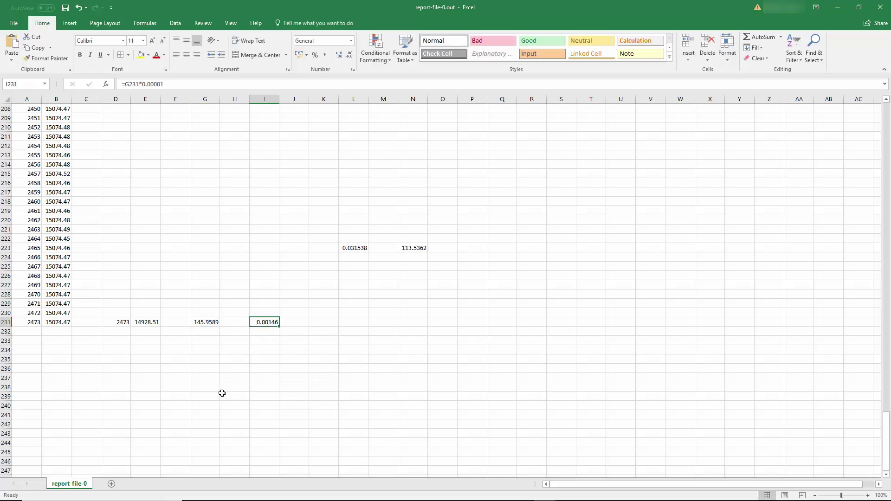
click(424, 247)
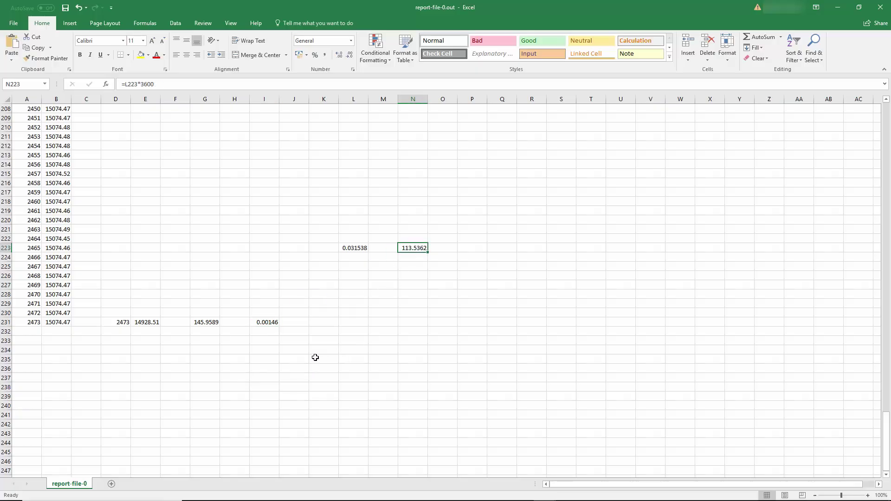
Label L228 'K value' and enter =N223/SQRT(I231) in M228, giving 2971.797
click(361, 297)
text(K v)
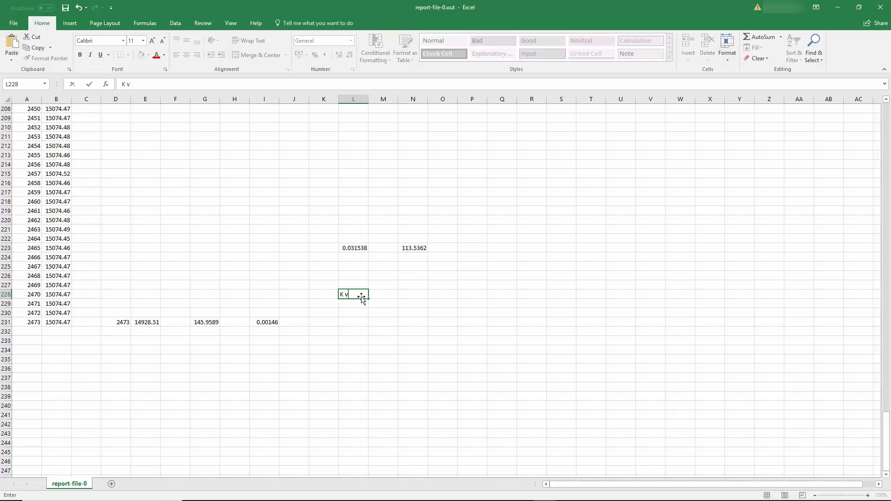
text(alue)
click(387, 293)
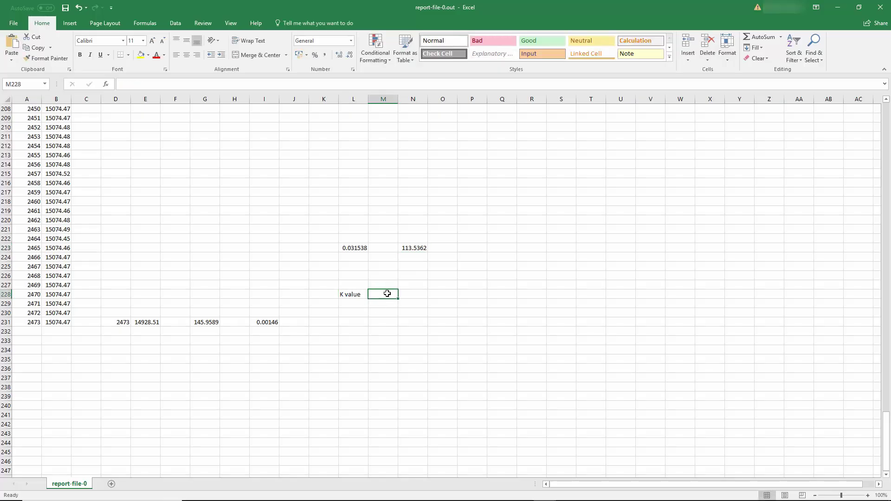
text(=)
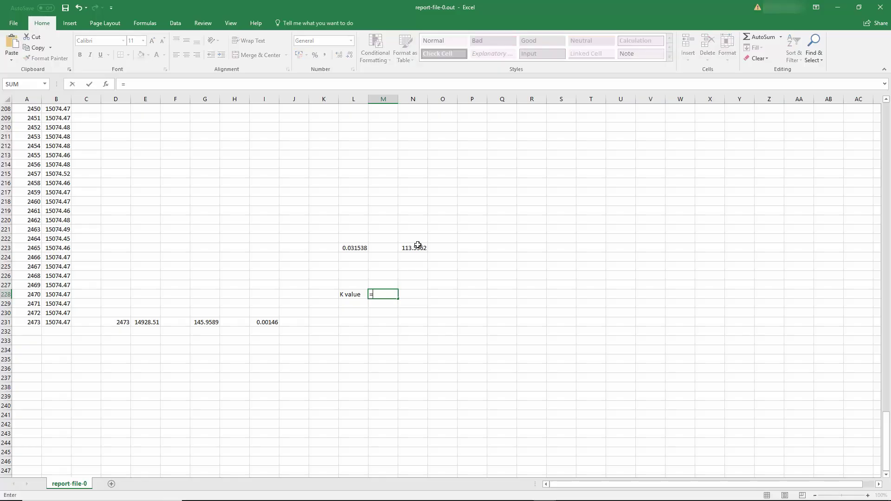
click(418, 248)
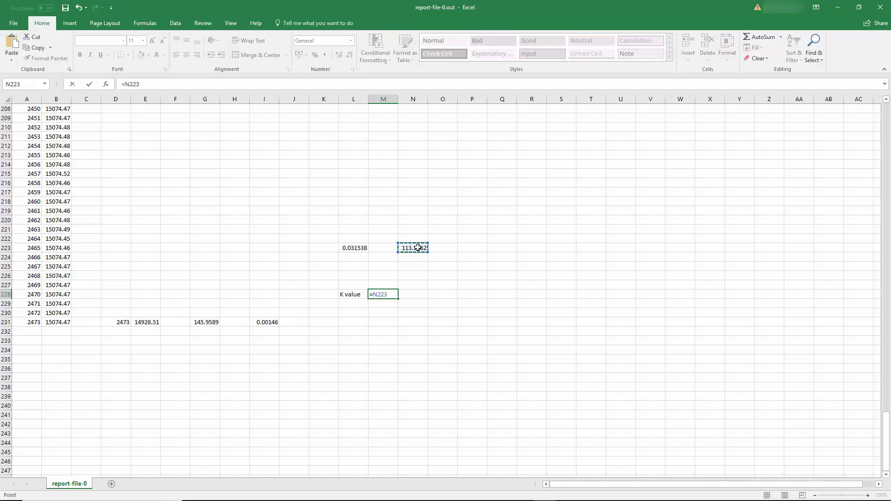
text(/sqrt()
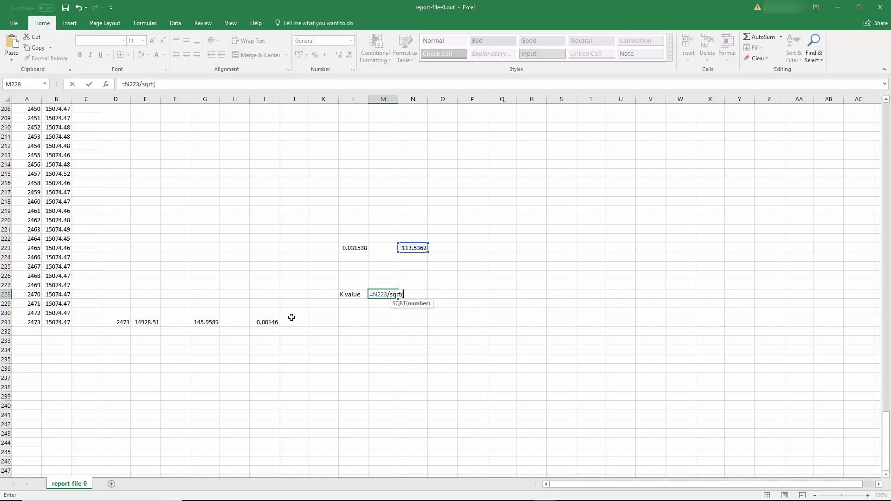
click(278, 321)
text())
key(Return)
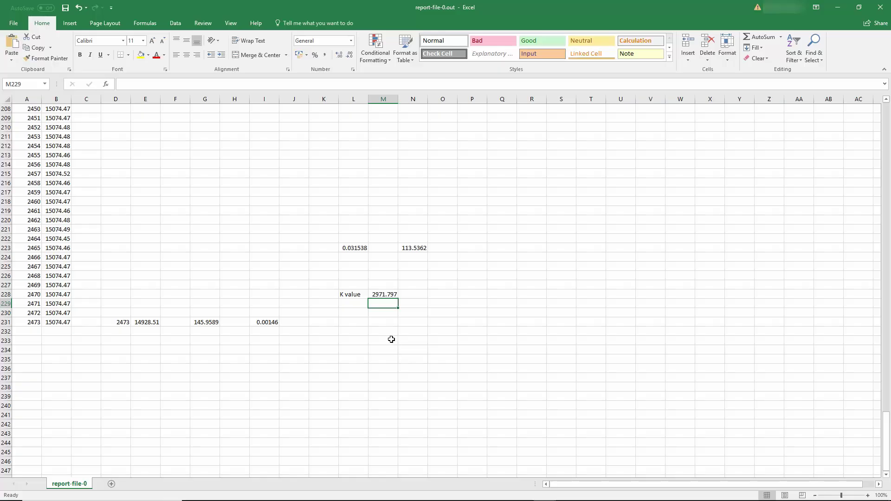
key(Up)
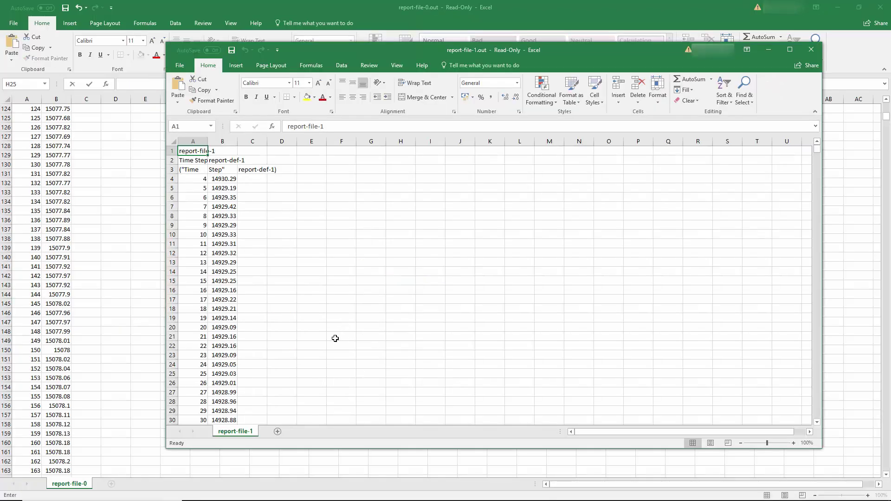
Return to report-file-0 and scroll to its last row, 15076.12 at time step 4552
scroll(328, 341, down, 15)
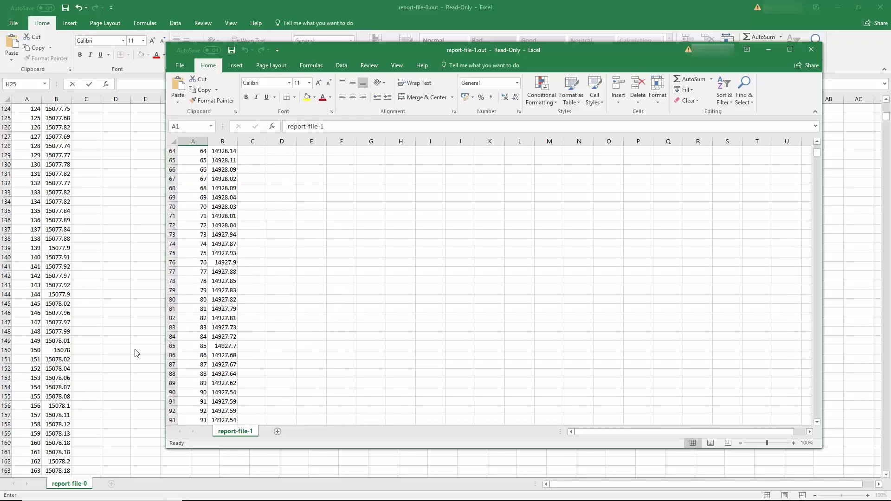
key(alt+F4)
scroll(91, 334, down, 15)
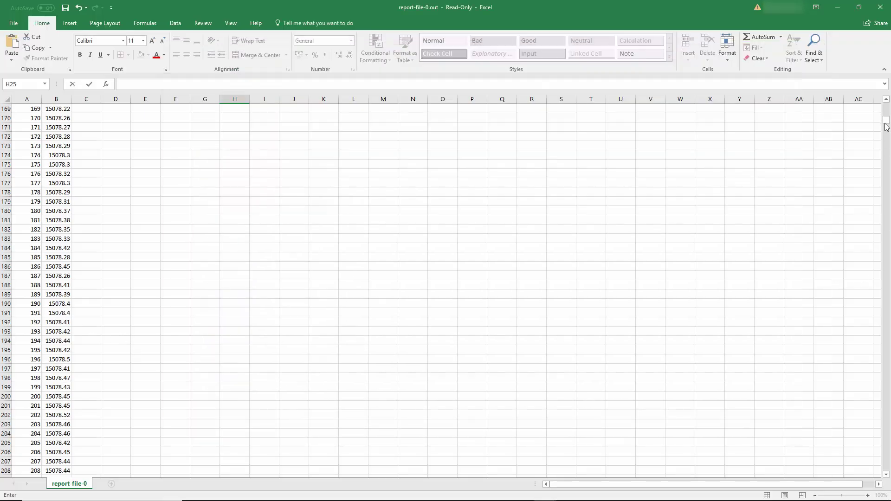
drag(886, 126, 860, 463)
scroll(240, 353, down, 3)
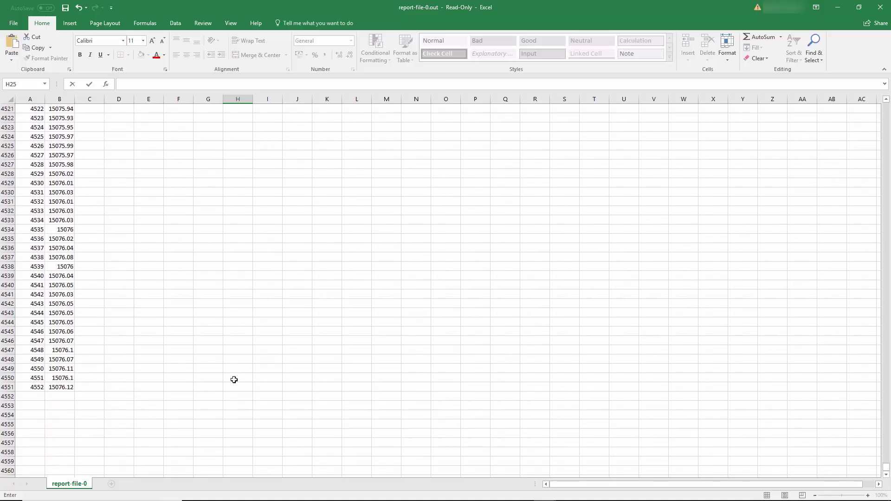
Copy report-file-0's final value 15076.12 from B4551 into C4551 of report-file-1
click(70, 389)
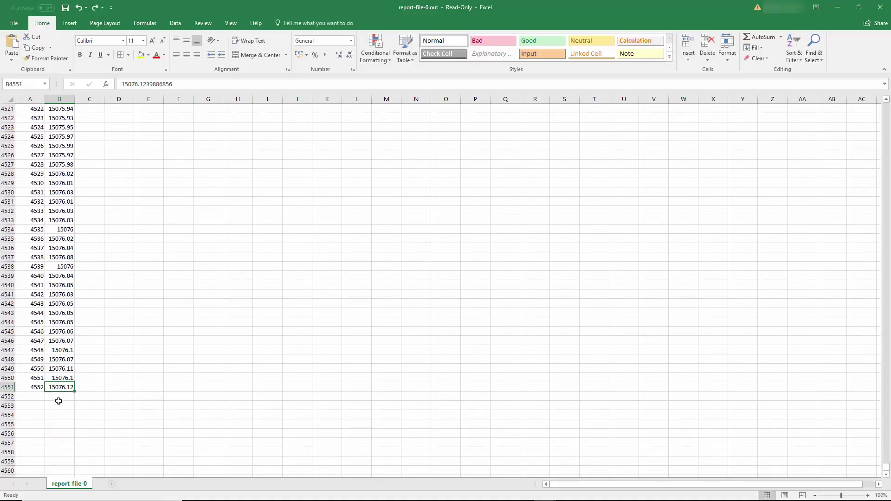
click(545, 492)
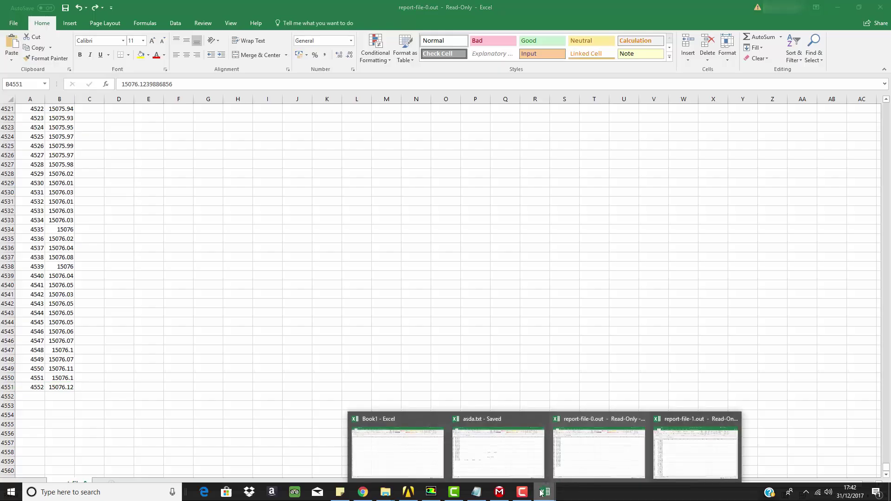
right_click(63, 389)
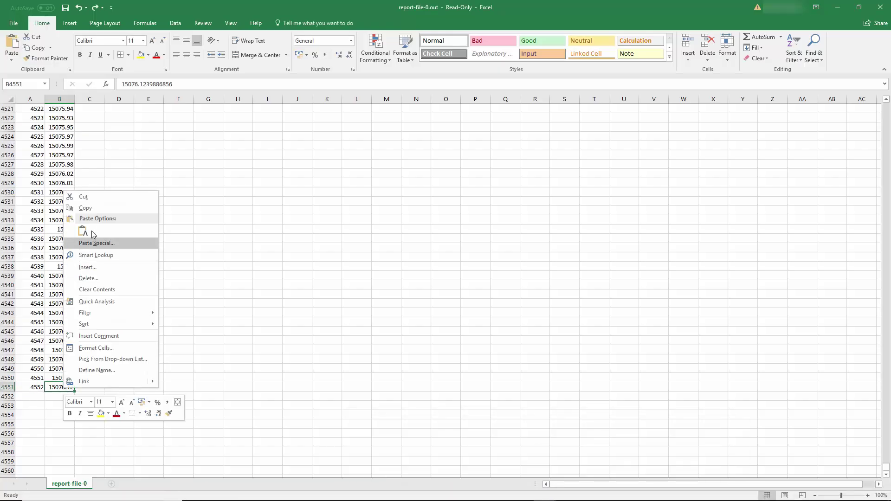
click(90, 210)
click(545, 491)
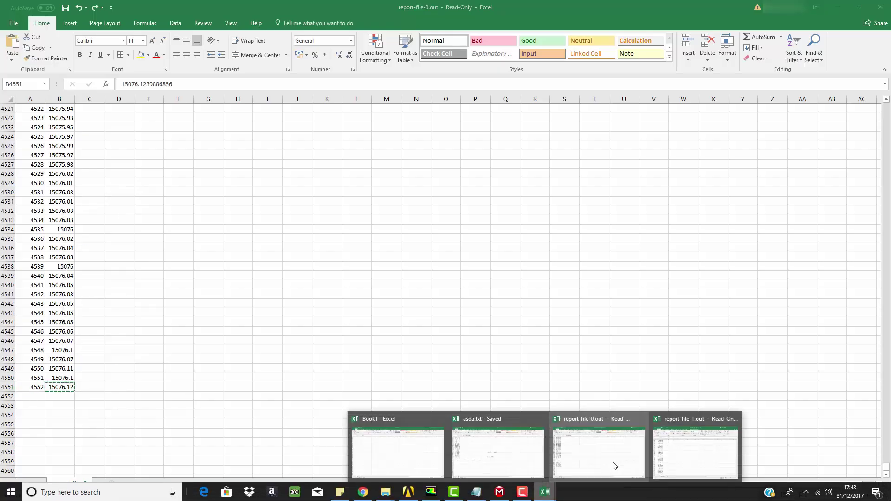
click(677, 444)
scroll(455, 372, down, 20)
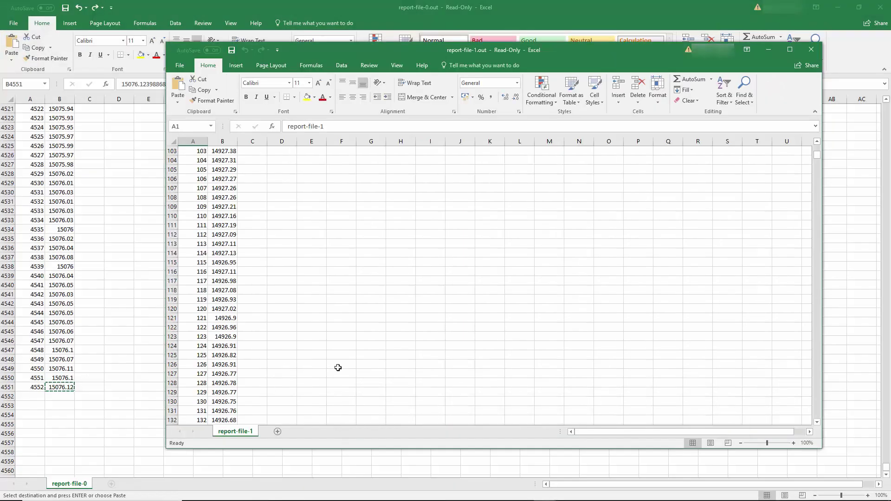
drag(817, 156, 818, 416)
scroll(447, 367, down, 5)
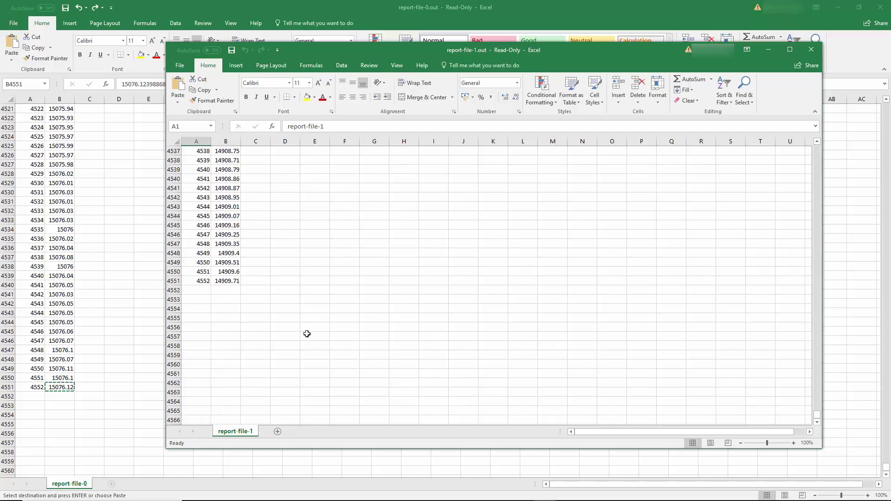
right_click(260, 281)
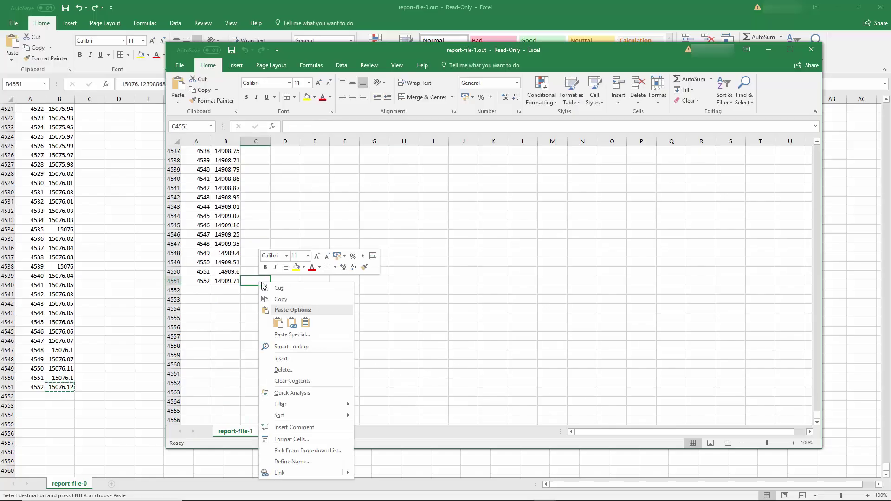
click(277, 322)
Enter =C4551-B4551 in E4551, giving the pressure difference 166.4125
click(323, 279)
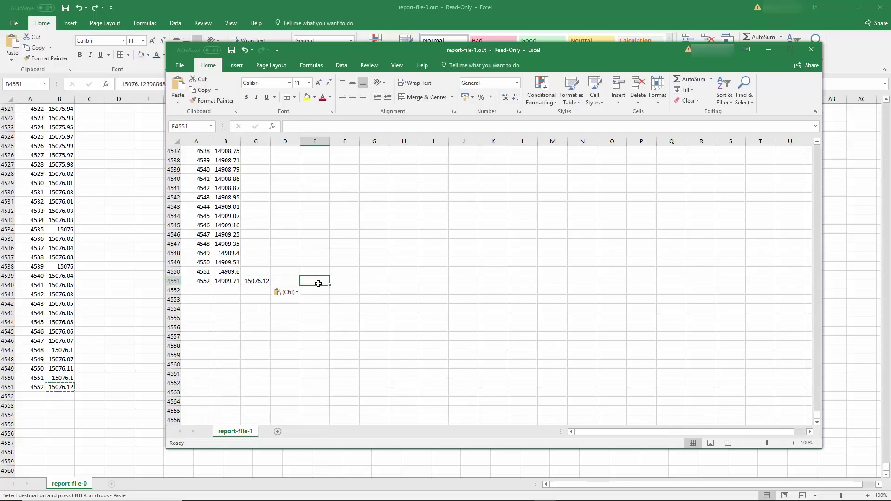
text(=)
click(256, 281)
text(-)
click(228, 281)
key(Return)
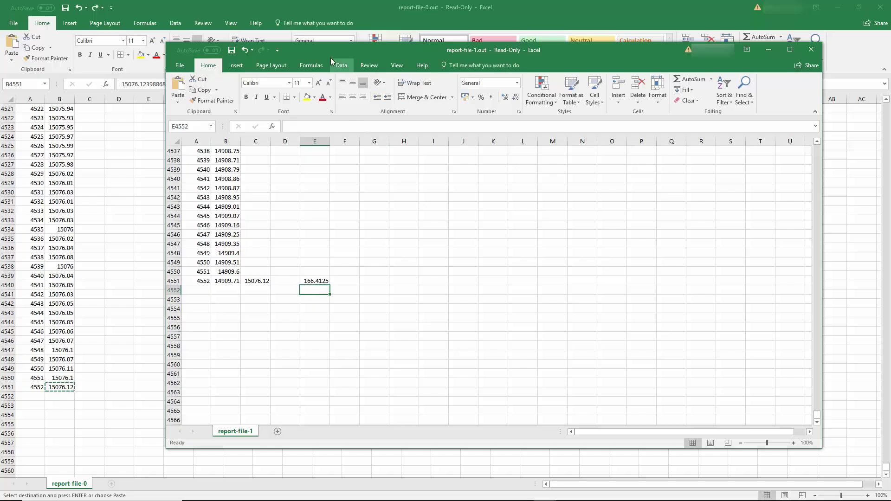
Rearrange the workbook windows, checking G231 in asda.txt before minimizing it
drag(330, 55, 464, 64)
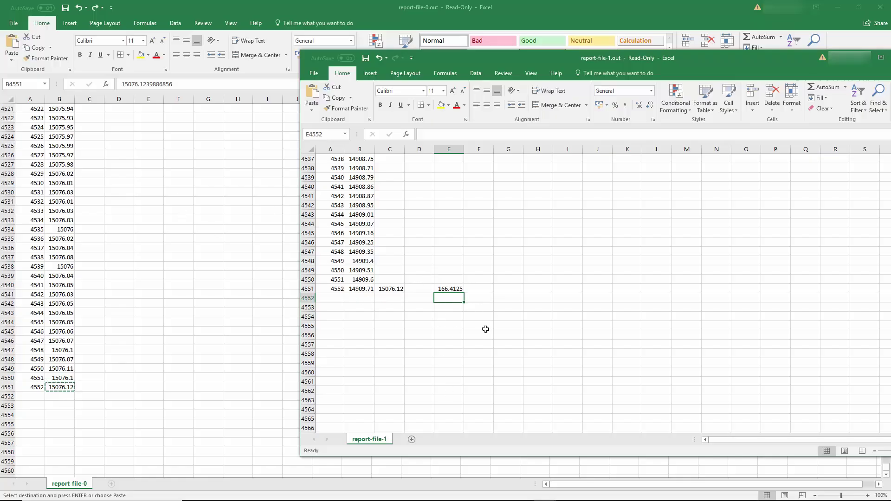
mouse_move(544, 491)
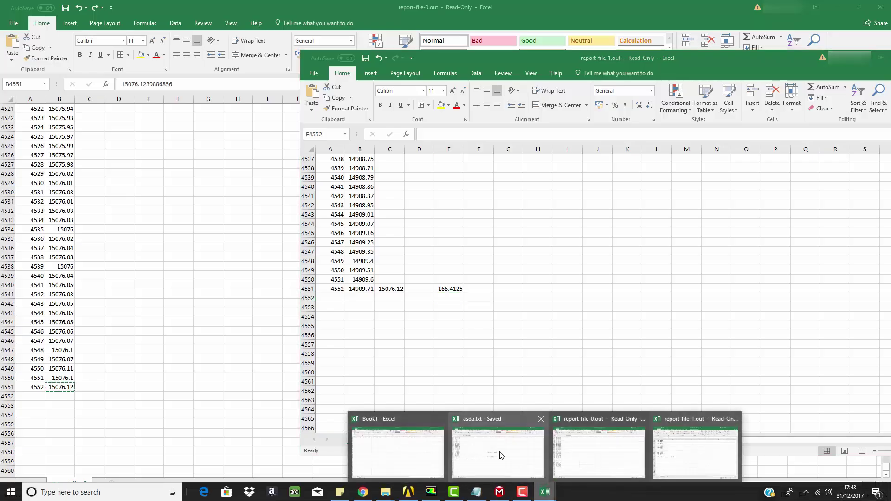
click(497, 452)
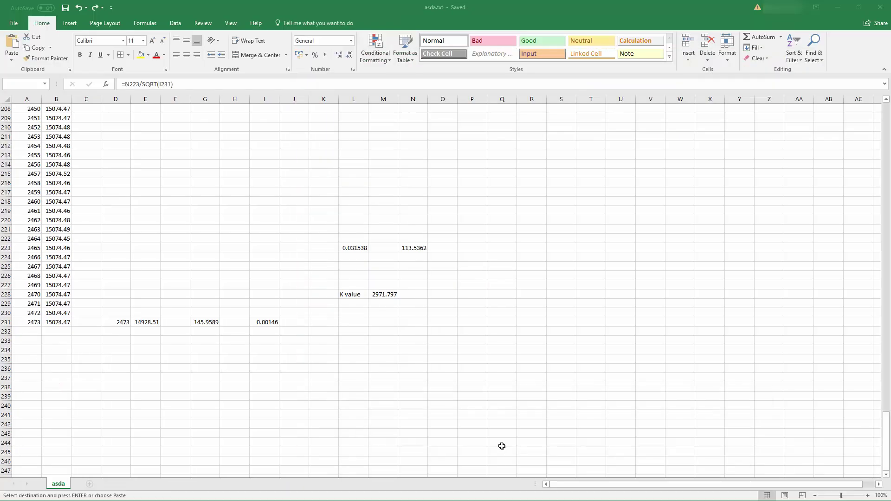
click(206, 322)
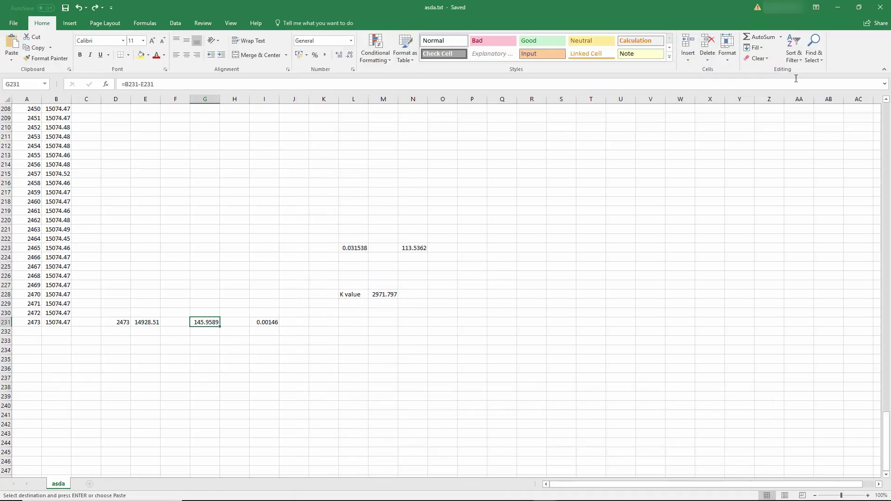
click(842, 10)
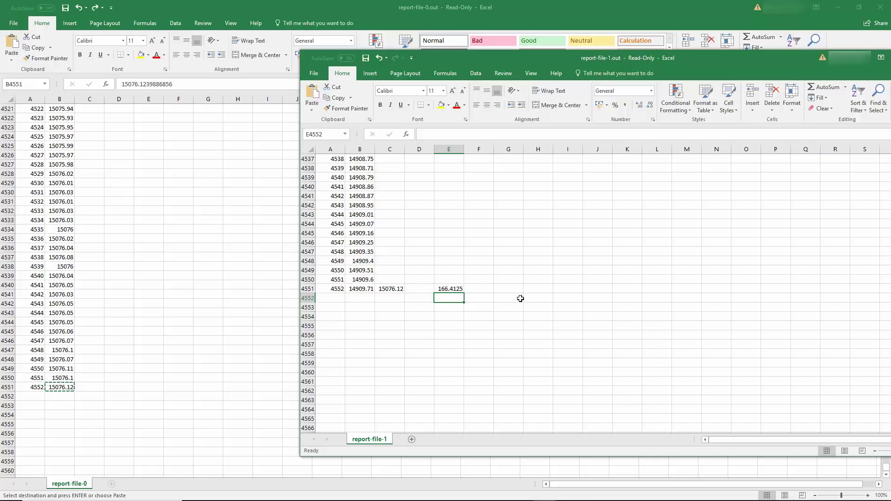
Enter 144 in E4552 and =E4551-E4552 in F4551, giving 22.41251
text(144)
click(531, 308)
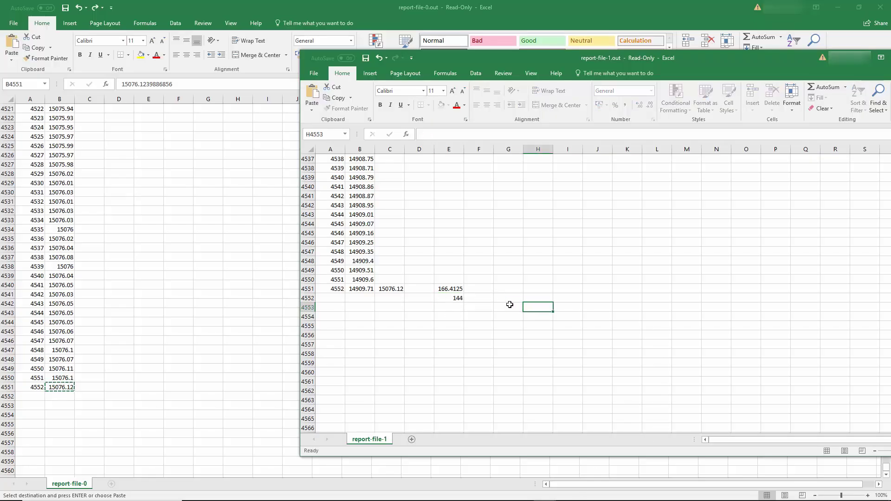
click(483, 289)
text(=)
click(448, 289)
text(-)
click(453, 299)
key(Return)
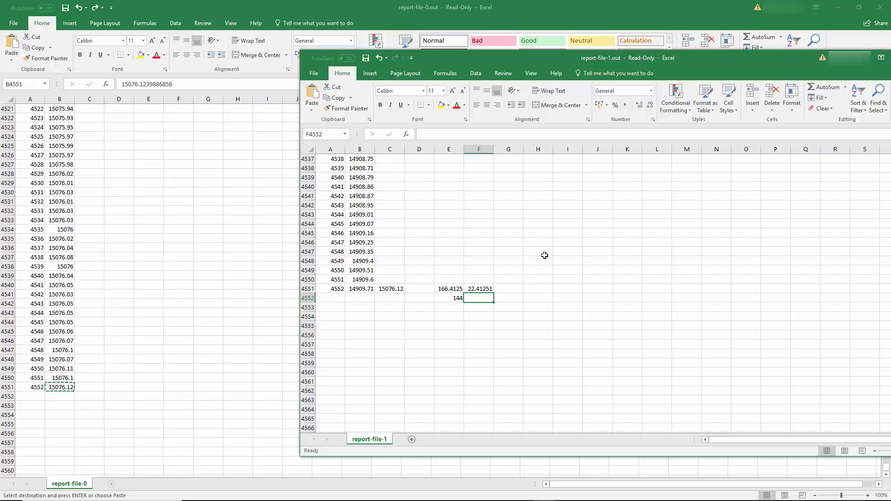
click(534, 225)
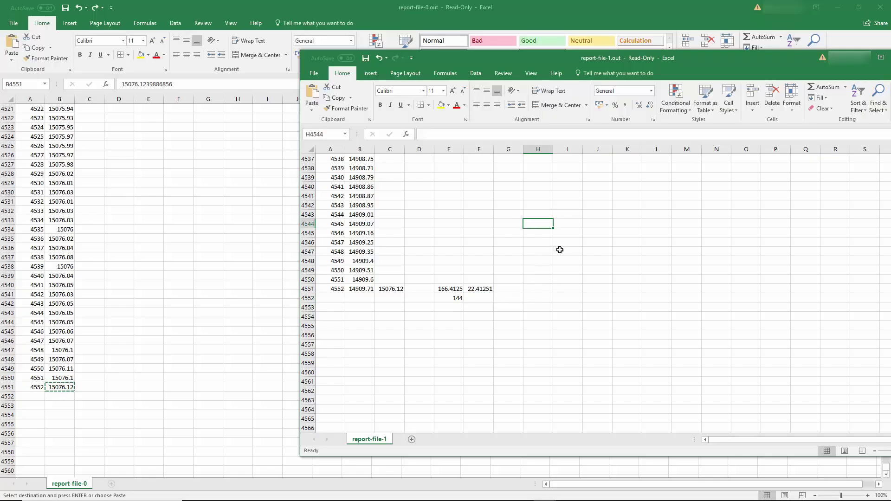
Recheck the N223 formula in asda.txt, then return to the report-file-1 workbook
mouse_move(544, 491)
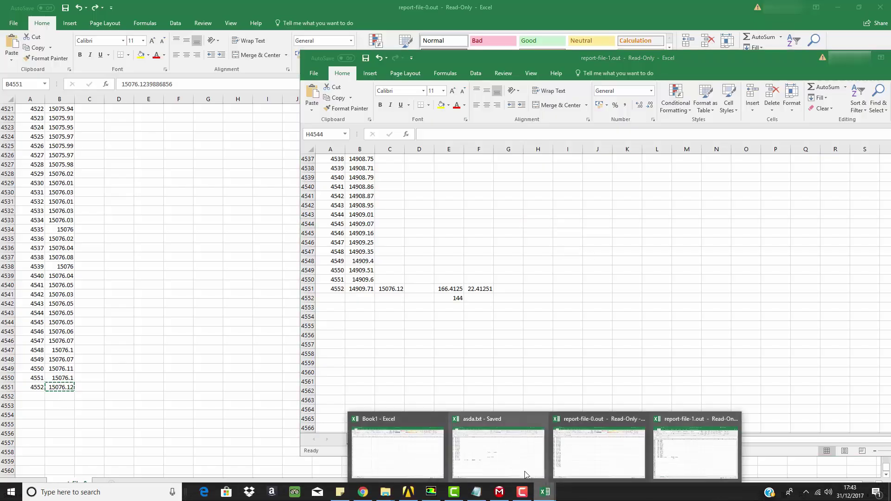
click(635, 448)
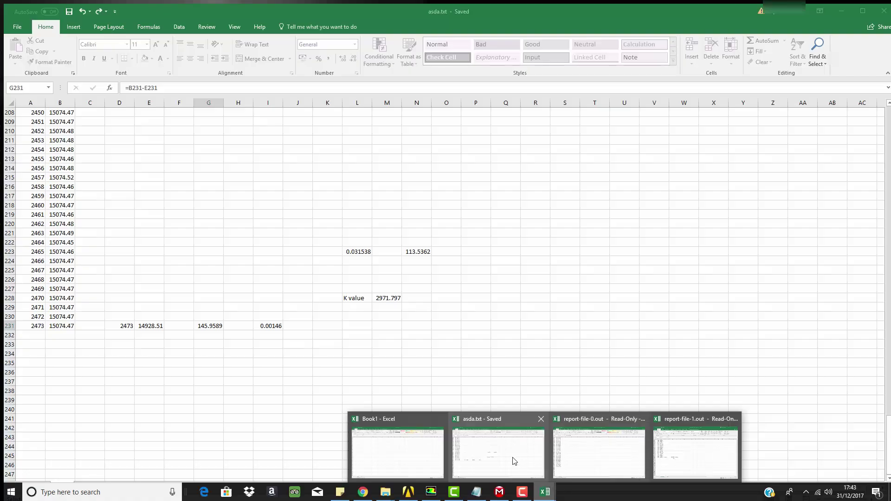
click(516, 462)
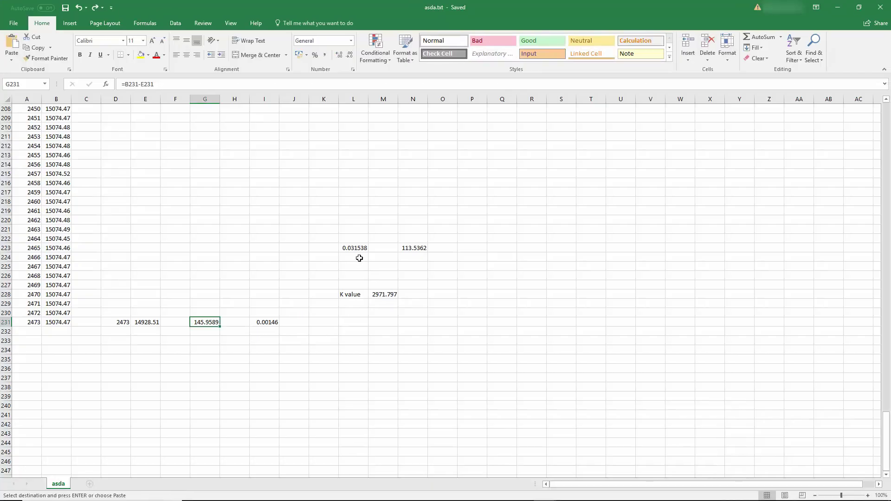
click(416, 248)
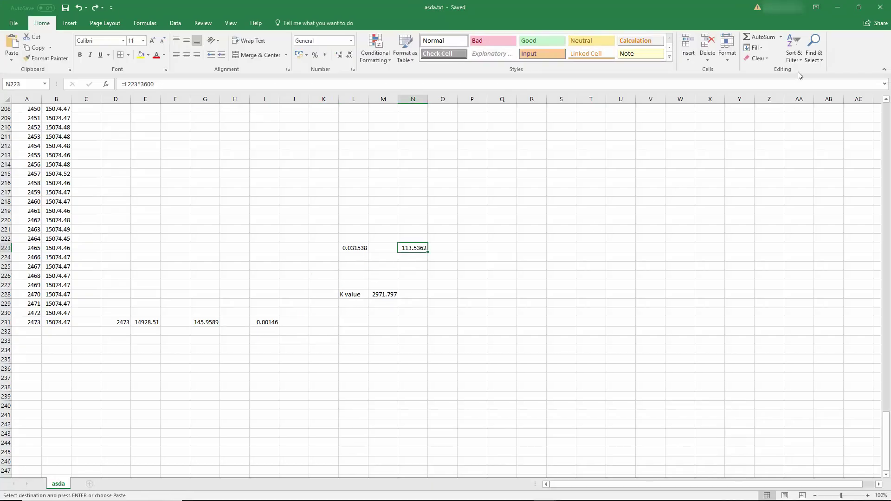
click(837, 9)
mouse_move(618, 500)
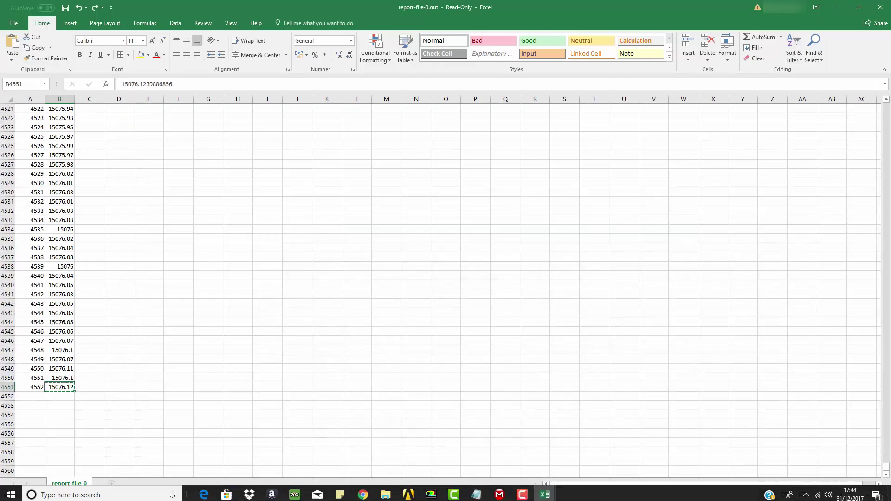
click(556, 488)
click(695, 447)
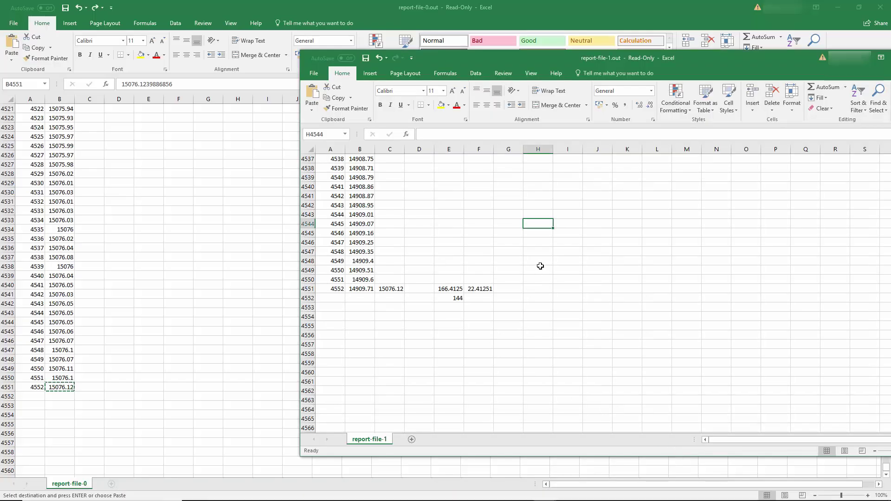
Enter 113.5 in H4544 and a J4549 formula dividing it by SQRT(E4551)
text(135)
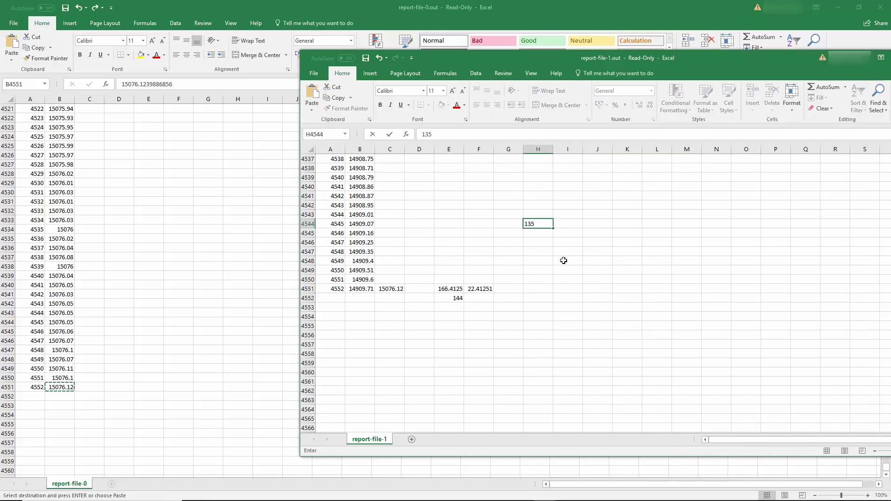
key(F2)
text(.5)
click(587, 270)
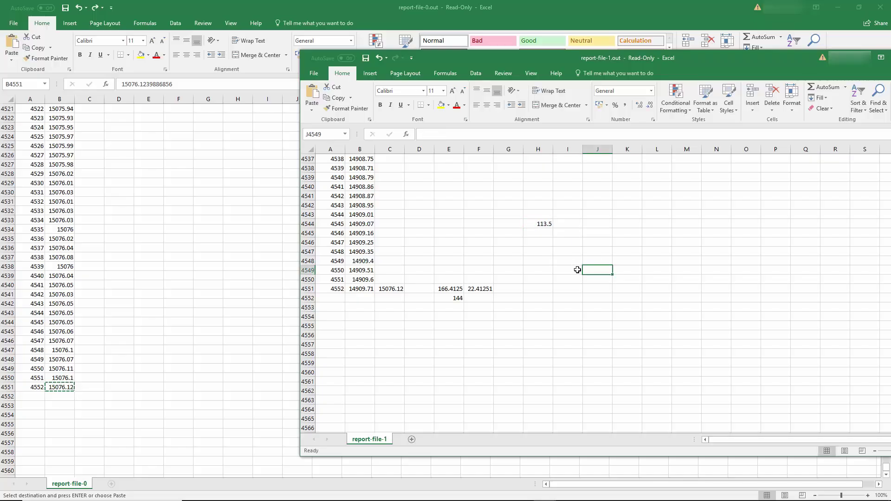
text(=)
click(543, 224)
text(/sqrt()
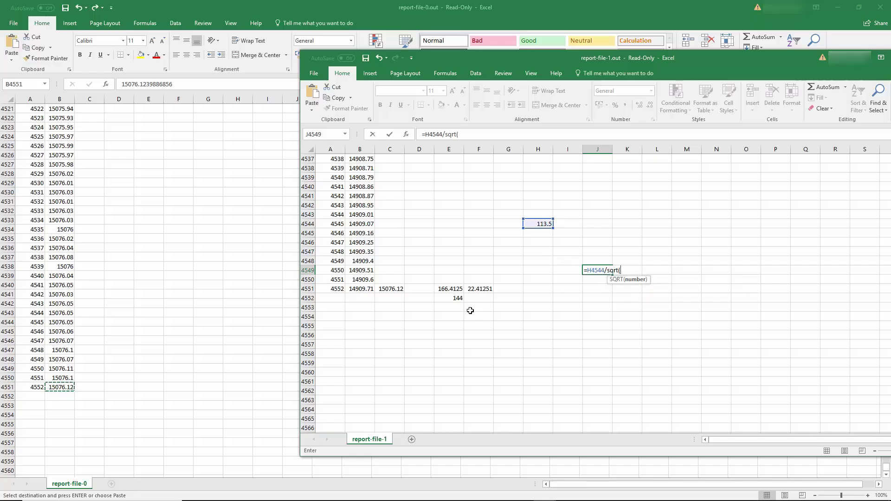
click(447, 290)
text())
key(Return)
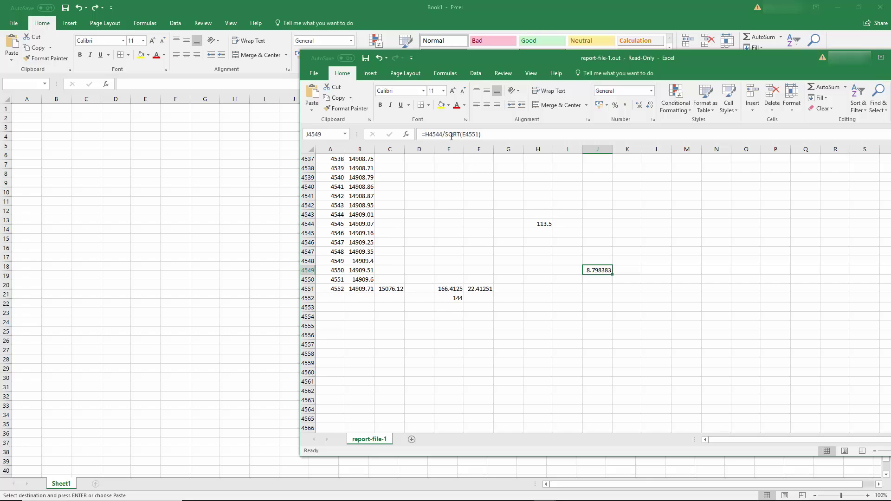
Correct the J4549 formula to =H4544/SQRT(E4551*1e-5), giving 2782.293
click(478, 134)
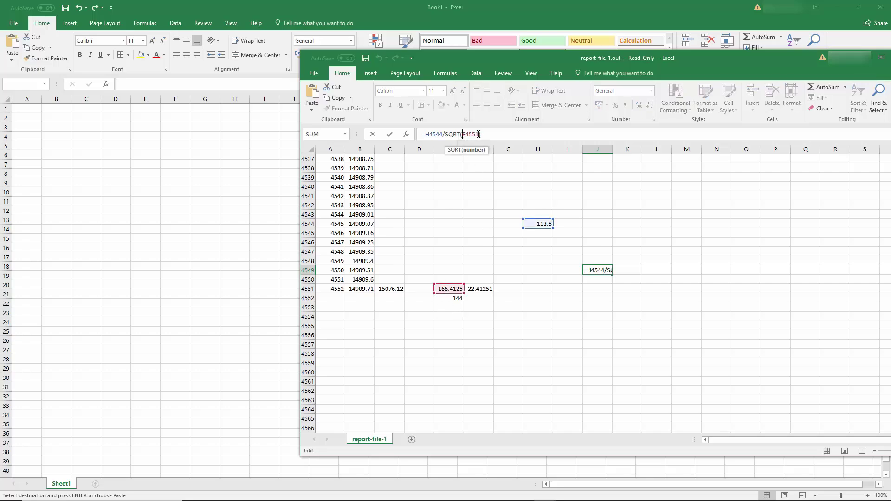
text(/))
key(BackSpace)
text(*1e-5)
key(Return)
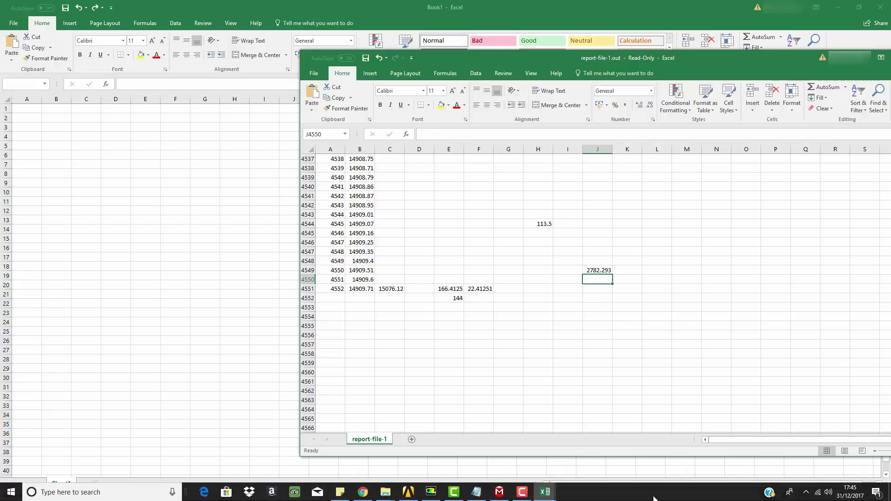
Copy the 2971.797 K value from asda.txt M228 into J4550 of report-file-1 as a value
click(544, 491)
click(503, 466)
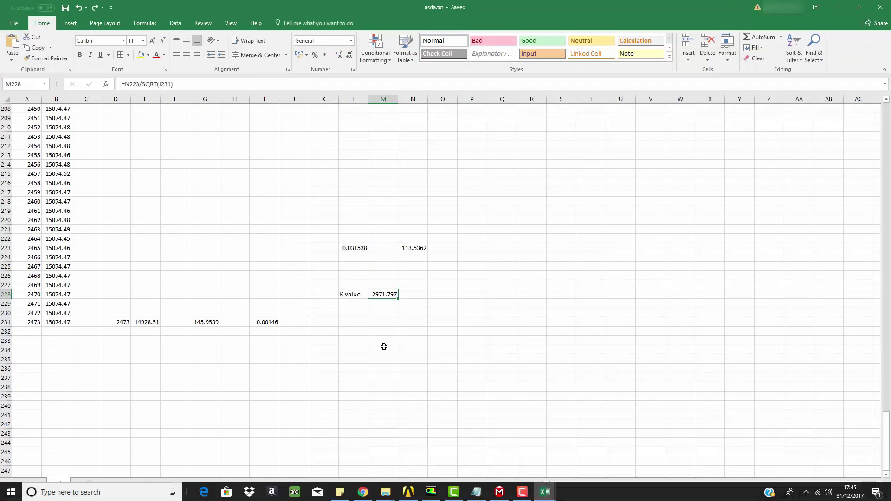
key(ctrl+c)
right_click(384, 295)
key(Escape)
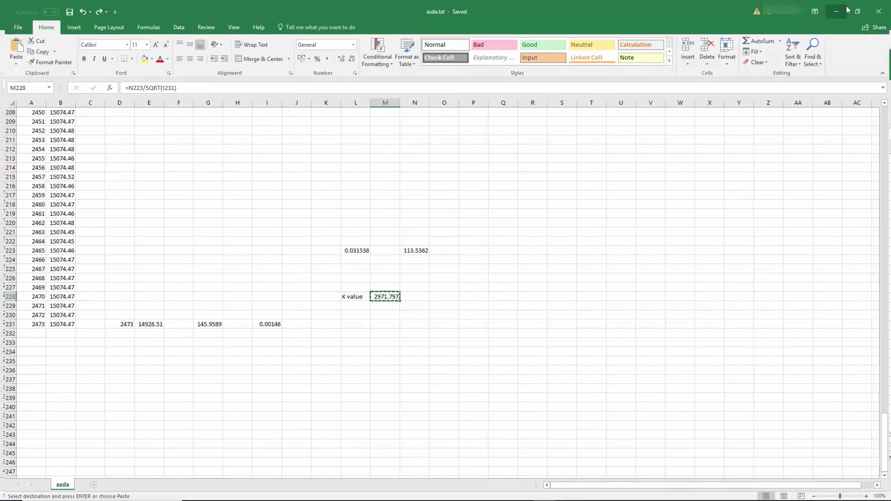
click(837, 7)
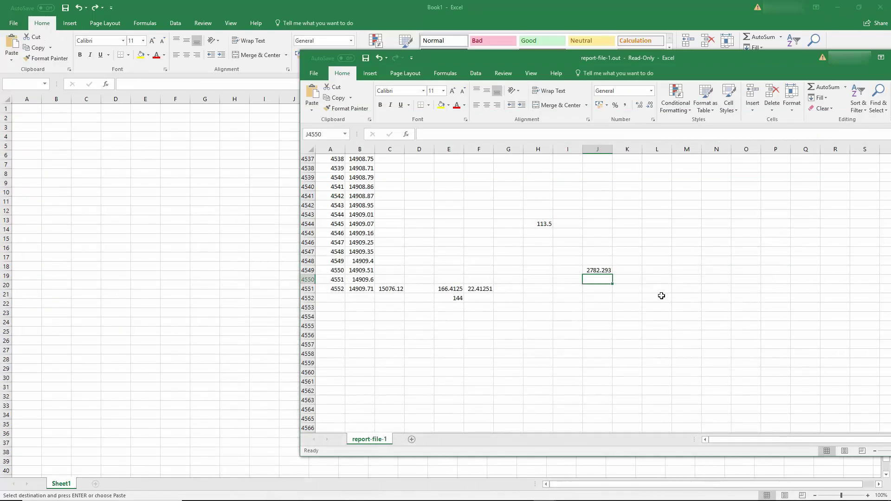
key(ctrl+alt+v)
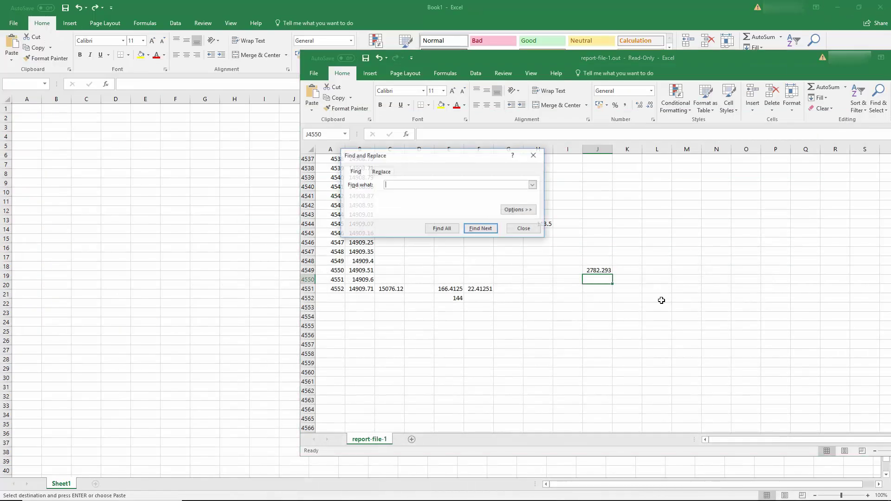
click(524, 228)
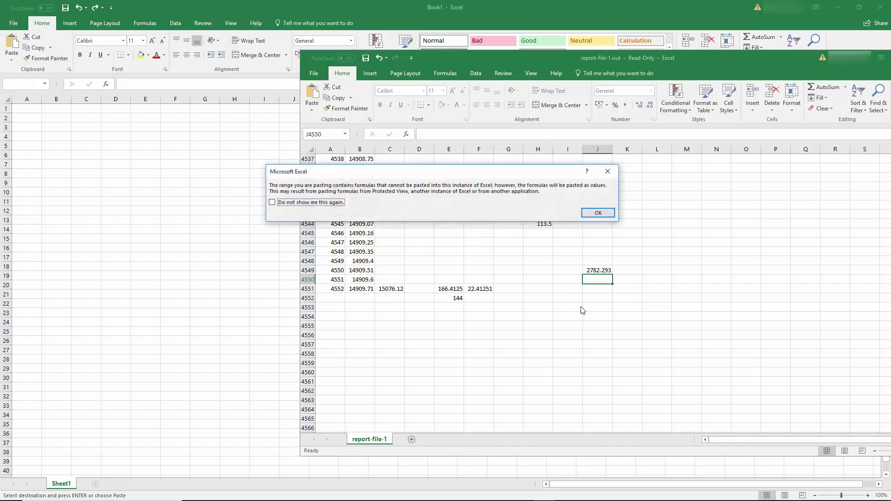
click(597, 212)
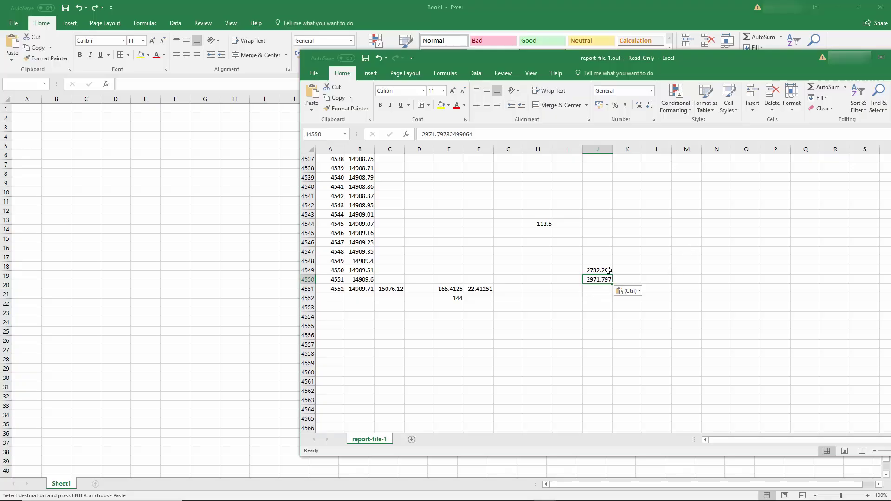
Highlight both K values in J4549:J4550 with yellow fill
scroll(608, 270, up, 1)
drag(602, 297, 602, 308)
click(440, 105)
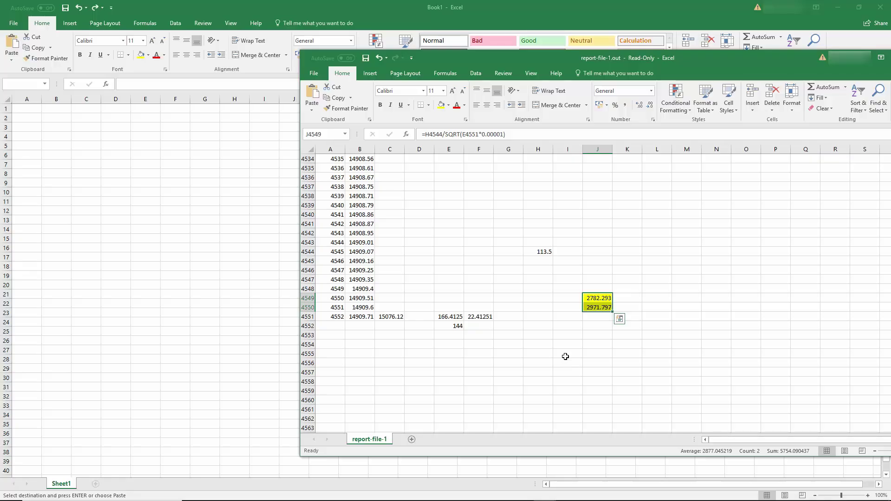
Deselect the two highlighted K-value cells in report-file-1
click(587, 296)
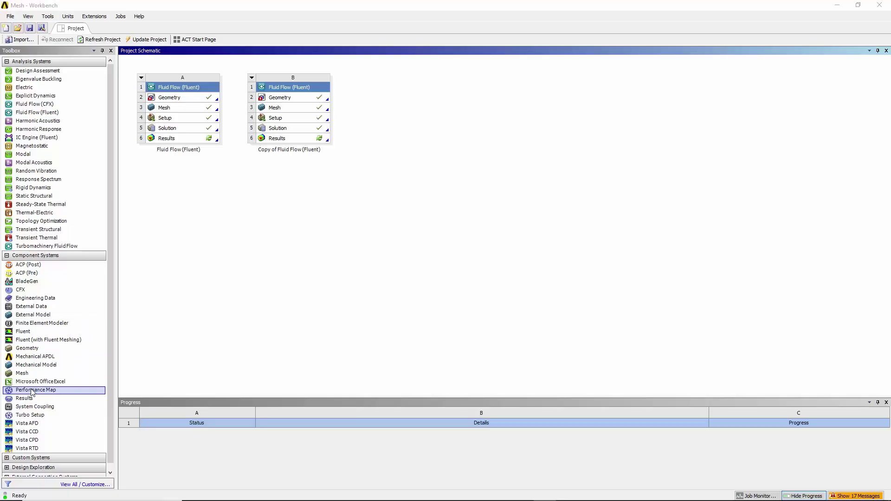
Drag a Results component system from the Toolbox into the schematic as system C, then open its cell's actions
drag(24, 398, 372, 94)
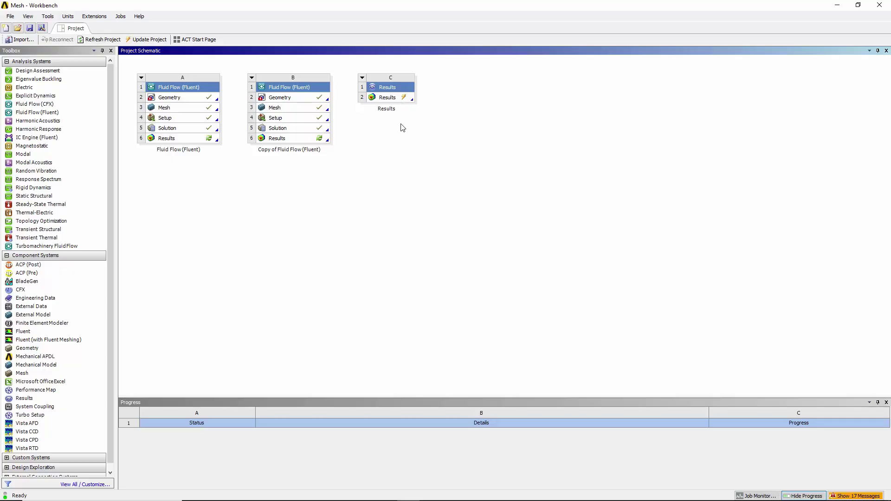
right_click(399, 97)
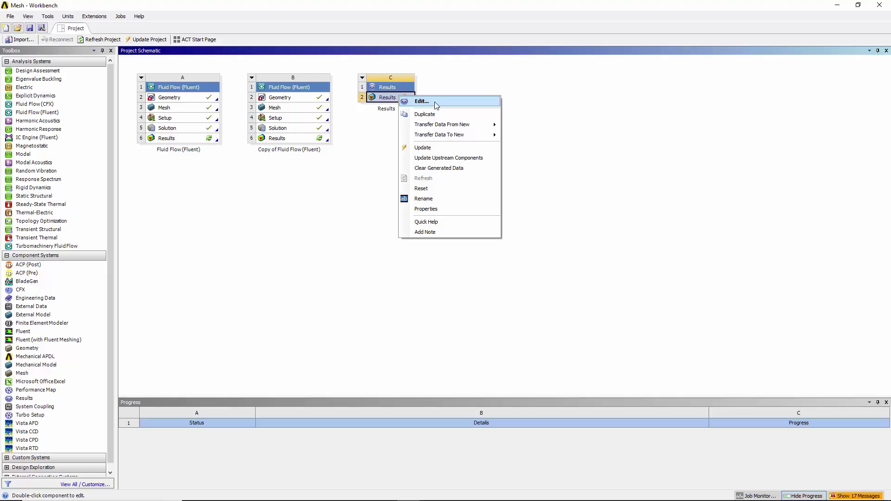
Load k-1800.cdat from the Results-KSST folder into CFD-Post and dismiss the variable-ranges notice
click(435, 102)
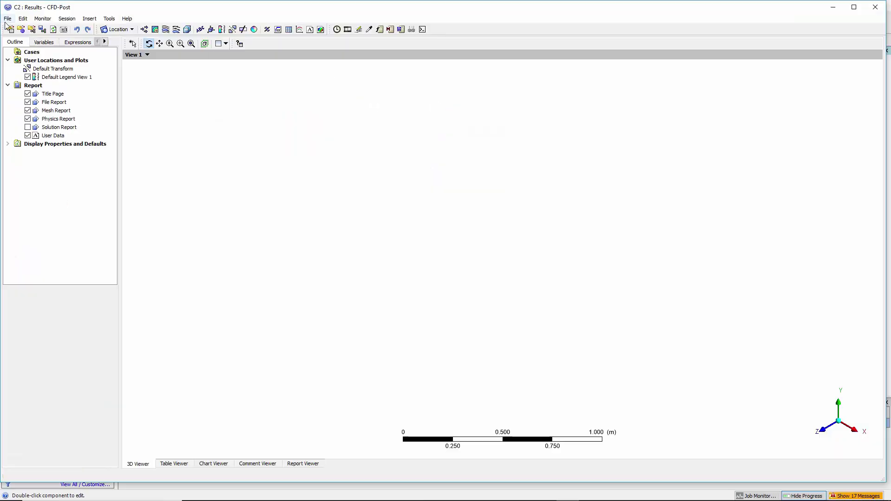
click(7, 19)
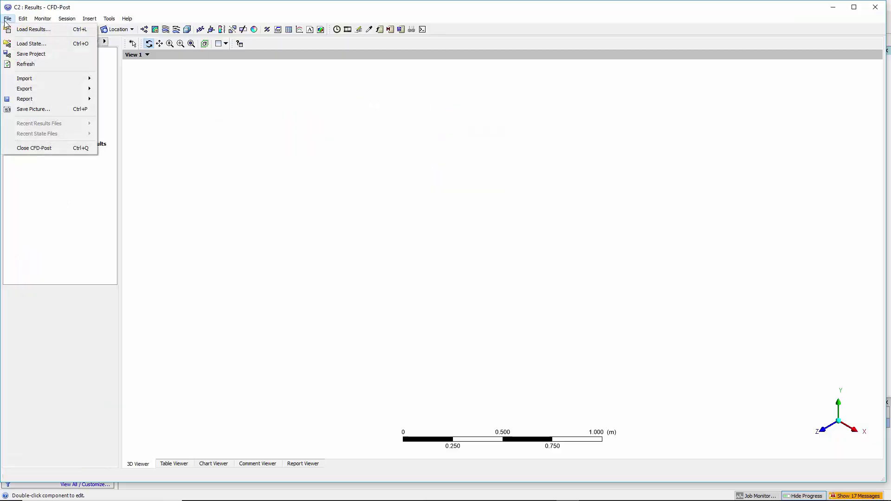
click(25, 31)
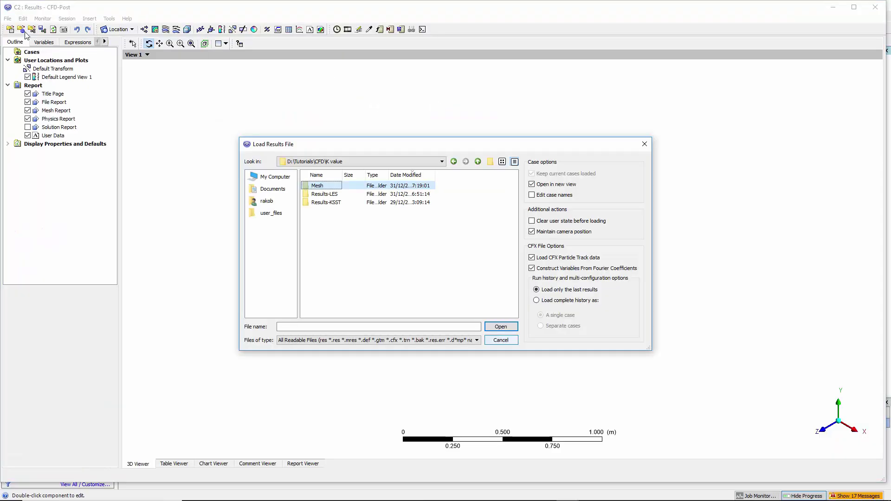
double_click(317, 203)
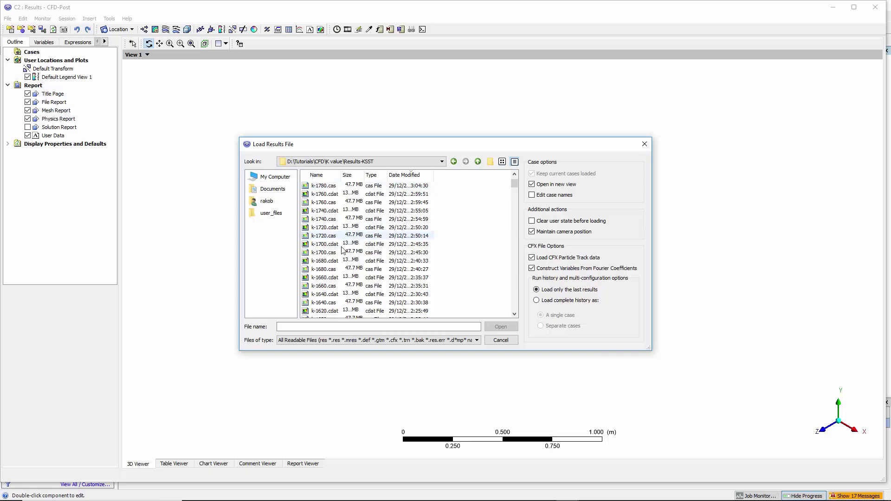
double_click(318, 186)
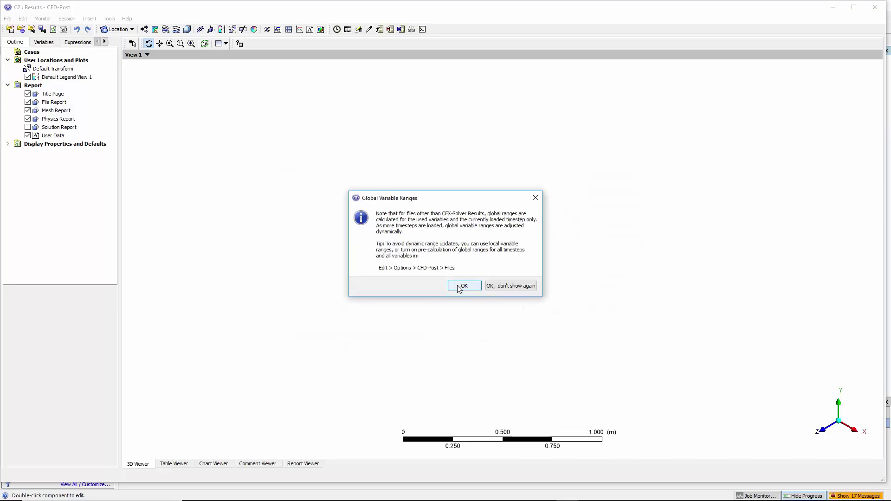
click(463, 285)
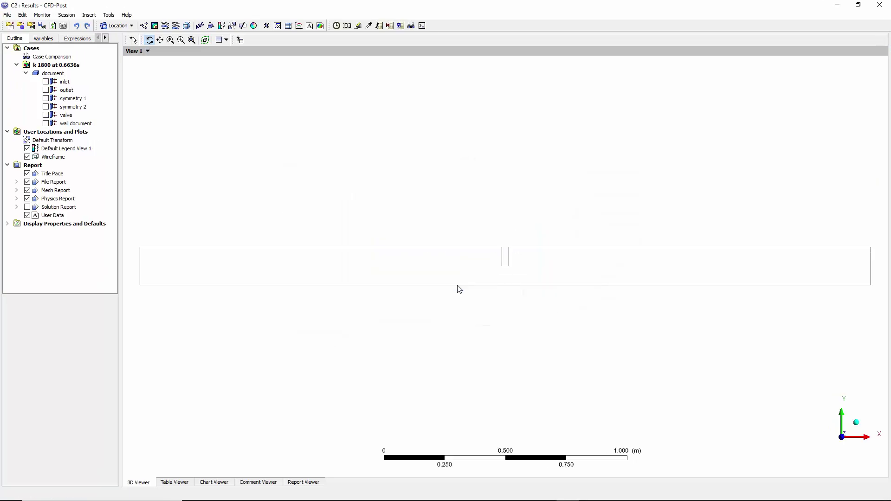
Switch the k 1800 case to the first timestep (0.001 s) and bring up the timestep animation settings
click(336, 26)
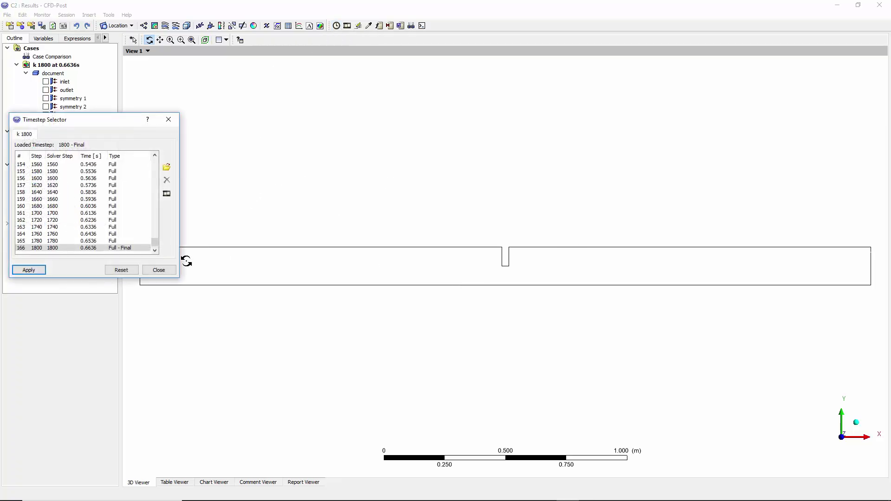
drag(155, 243, 155, 160)
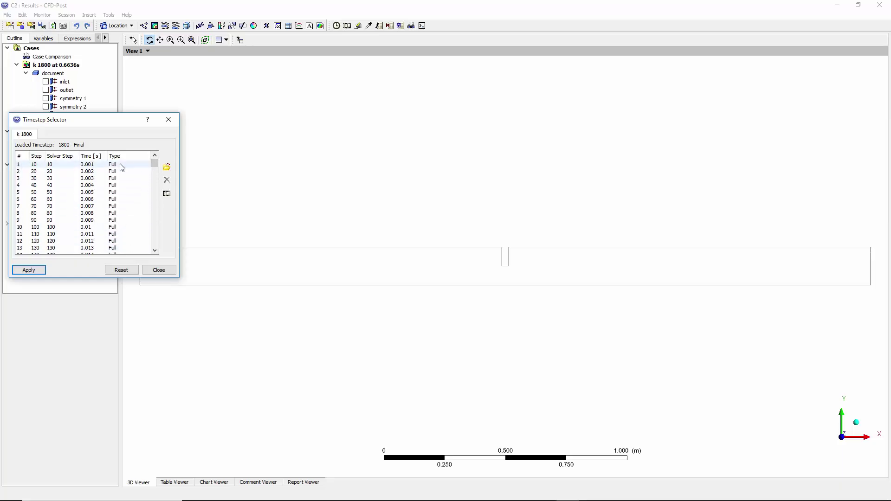
click(119, 164)
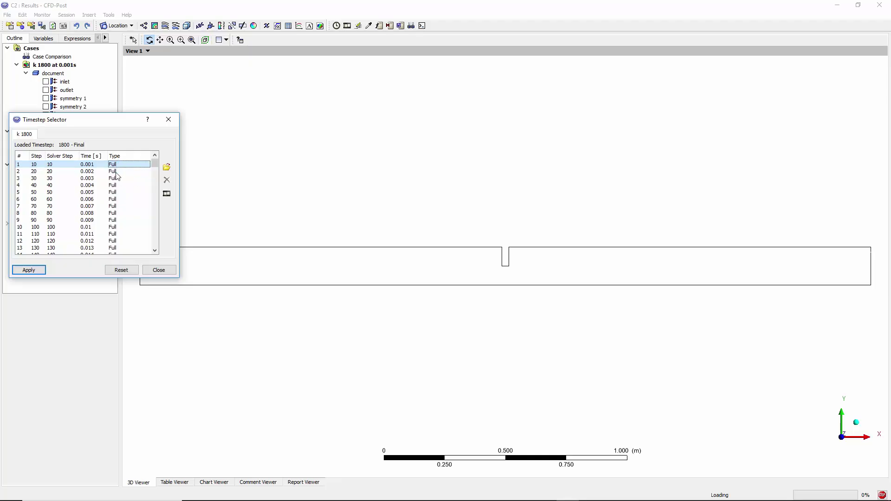
mouse_move(155, 164)
mouse_down()
mouse_move(154, 233)
mouse_move(139, 258)
mouse_move(154, 159)
mouse_up()
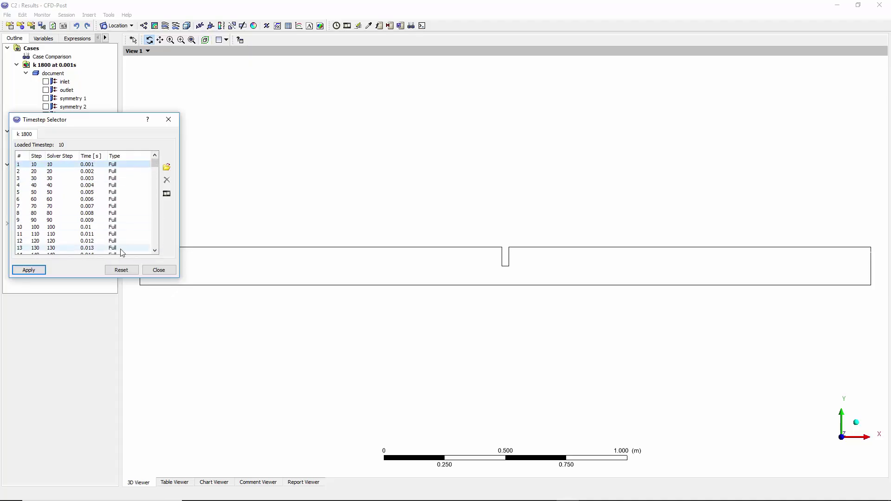
click(167, 193)
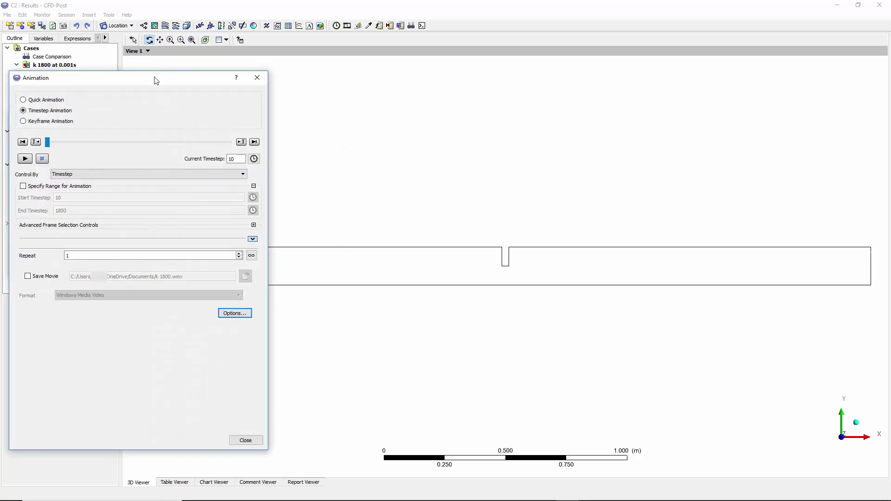
Enable Save Movie and save it as MPEG4 file k 1800.mp4 on the Desktop
drag(155, 79, 422, 122)
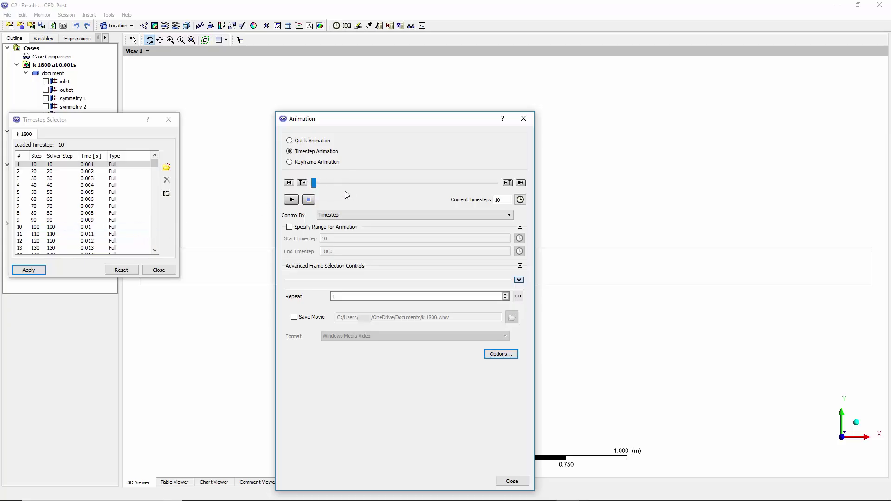
drag(354, 119, 276, 69)
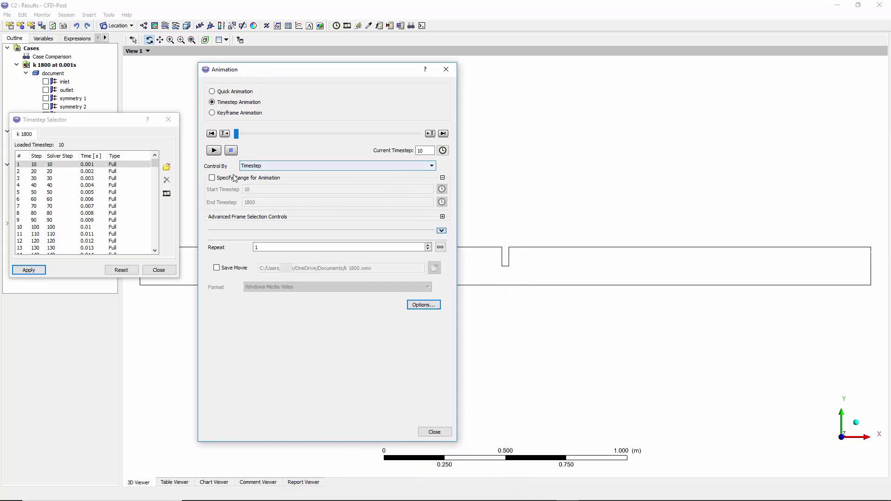
click(223, 269)
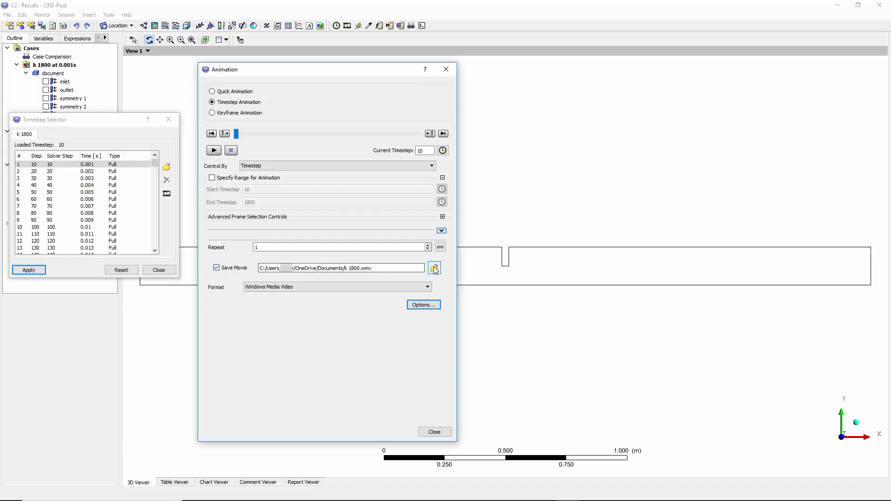
click(434, 268)
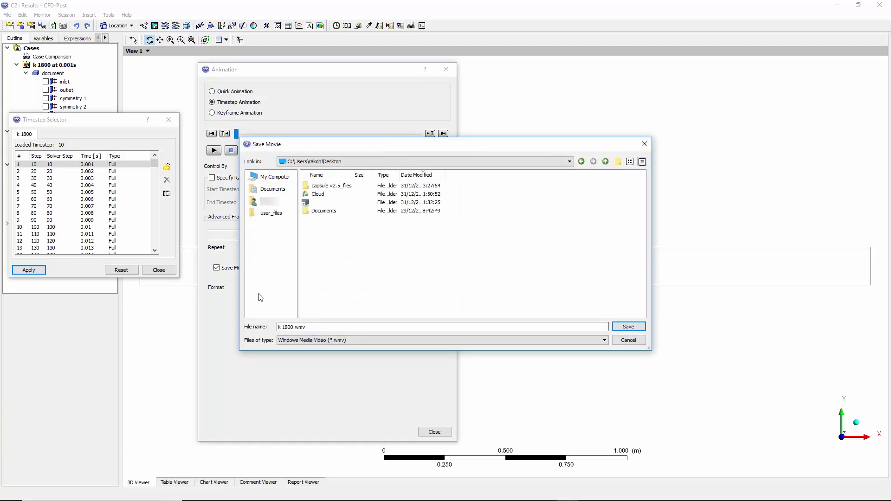
click(323, 342)
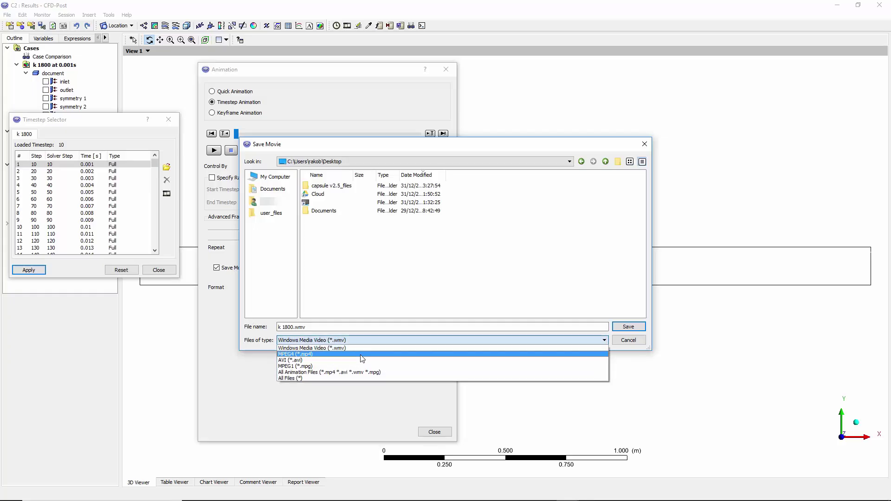
click(361, 356)
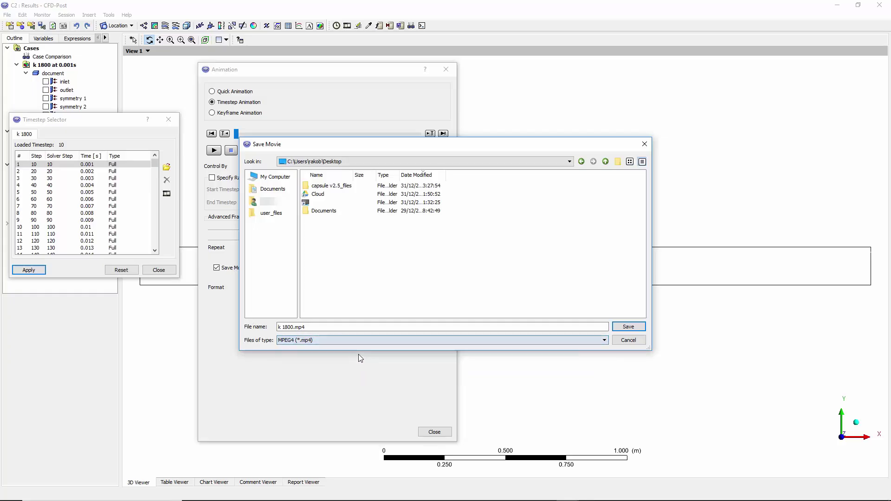
click(319, 328)
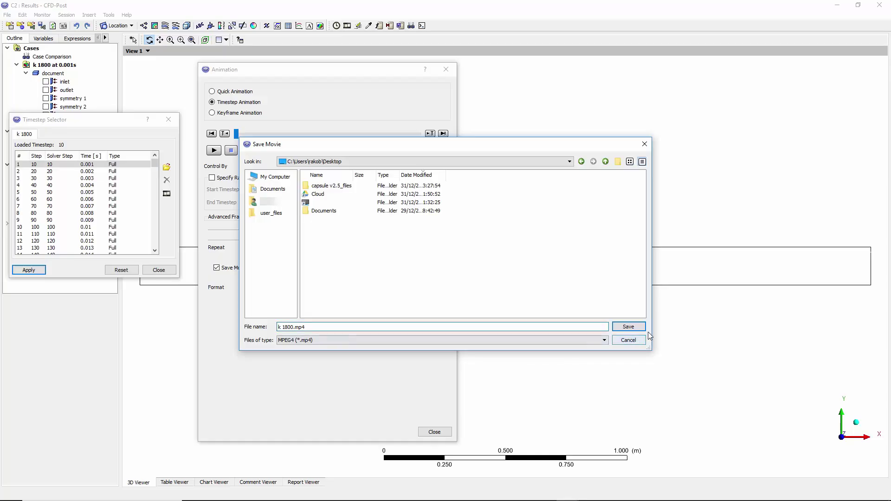
click(628, 327)
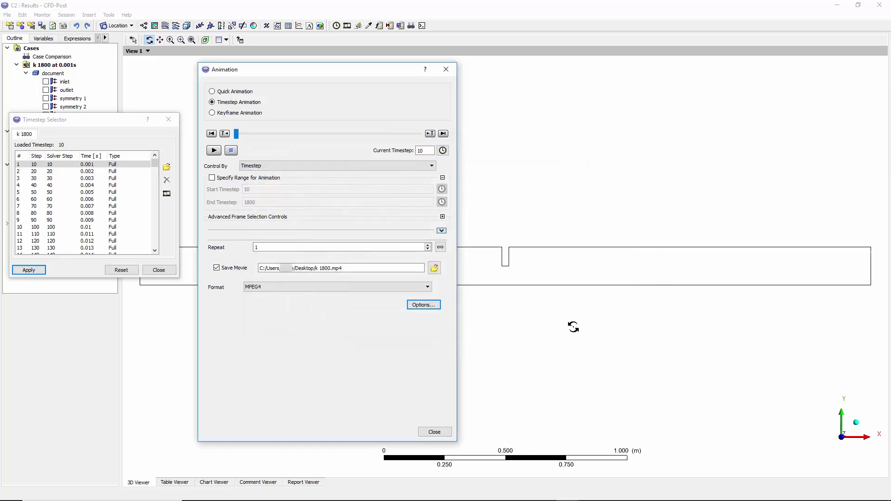
Set the movie image size to HD Video 1080p and quality to Highest, then close the dialogs
click(421, 305)
click(439, 275)
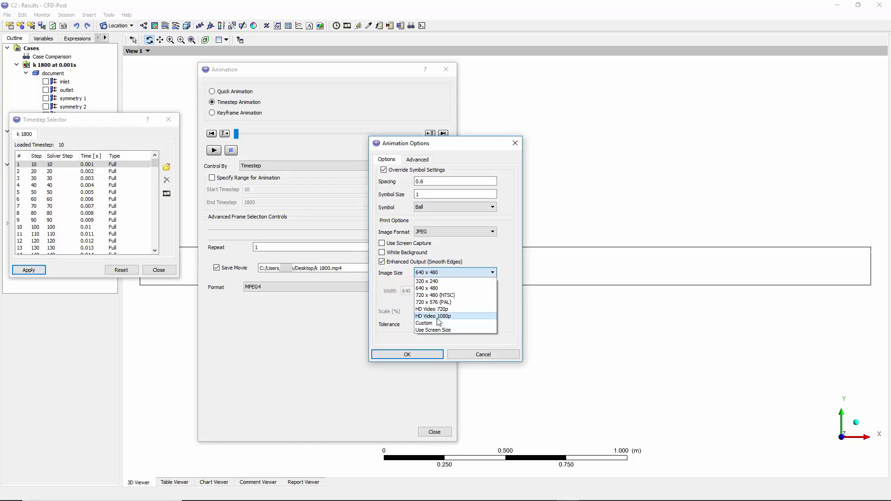
click(437, 319)
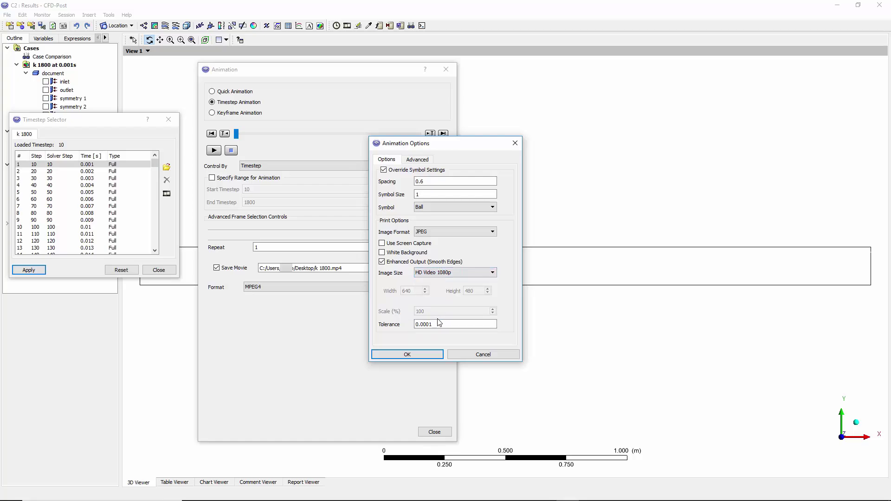
click(413, 160)
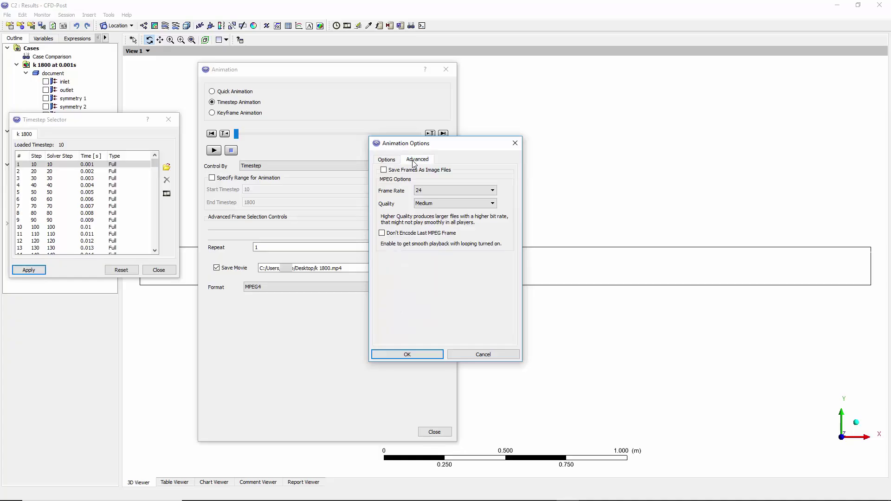
click(429, 203)
click(429, 213)
click(419, 355)
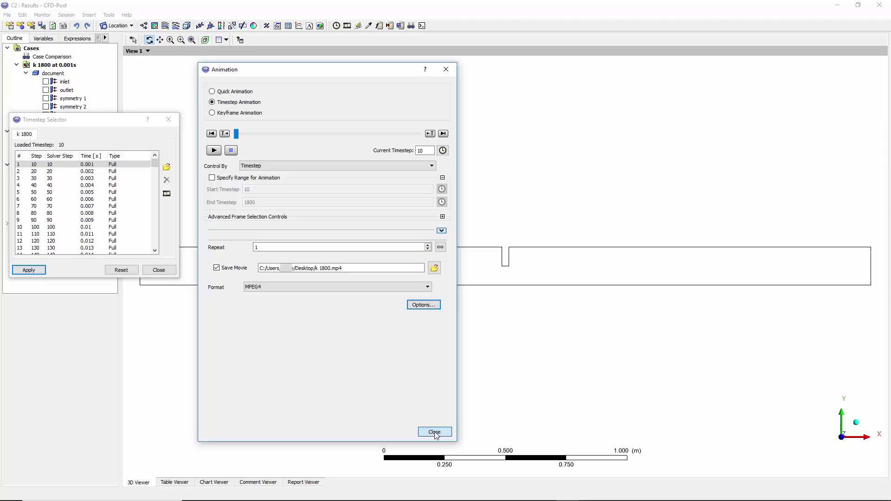
click(435, 432)
Create Contour 1 located on the symmetry 2 plane
click(159, 270)
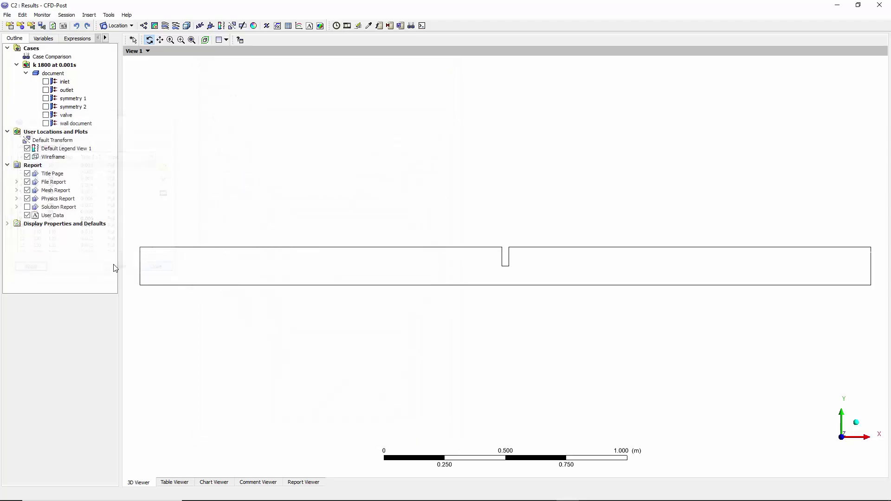
click(155, 26)
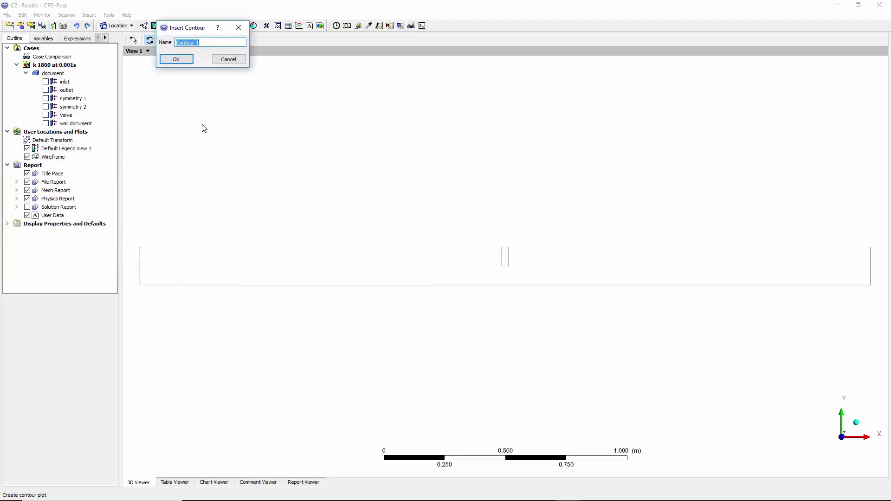
click(176, 60)
click(72, 338)
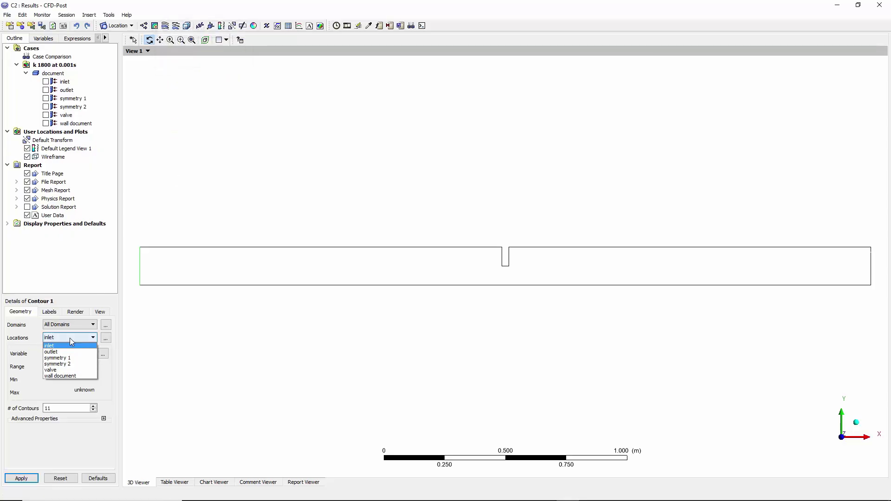
click(65, 364)
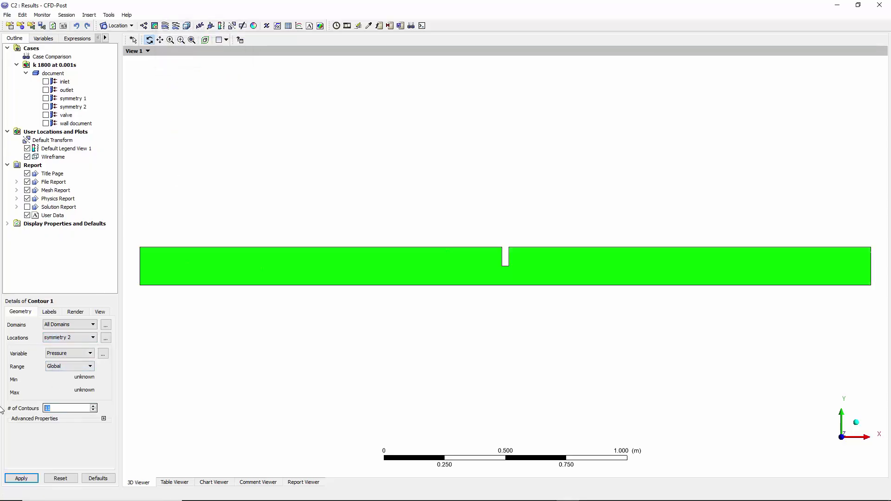
Give Contour 1 the Velocity variable with 125 contour levels and apply it
text(200)
key(BackSpace)
key(BackSpace)
key(BackSpace)
text(15)
click(79, 353)
scroll(85, 405, down, 1)
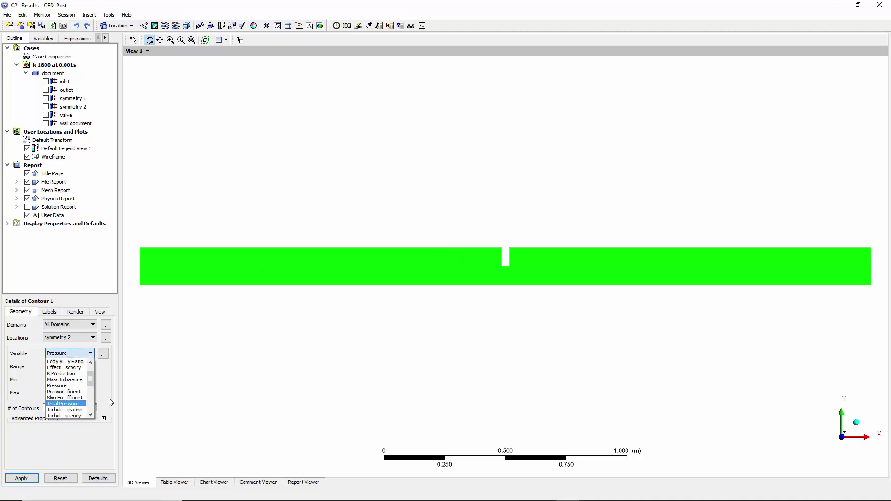
drag(122, 394, 191, 385)
click(83, 369)
click(86, 354)
scroll(93, 392, down, 2)
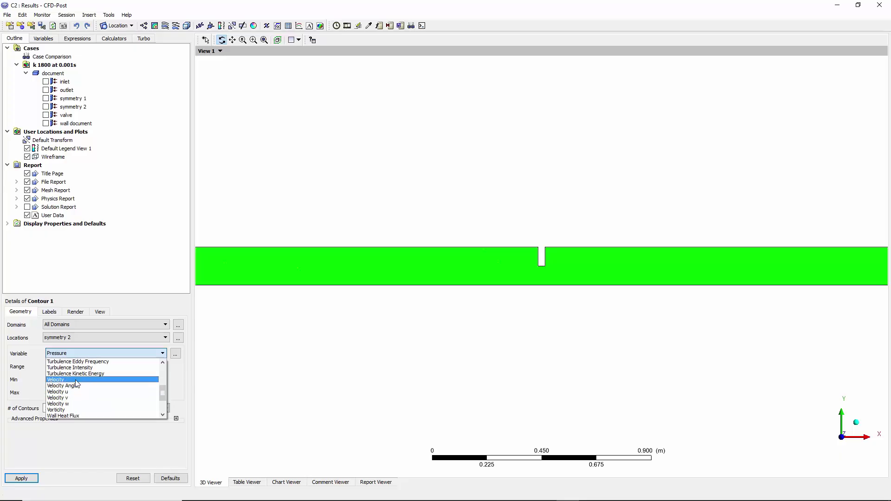
click(92, 378)
click(22, 478)
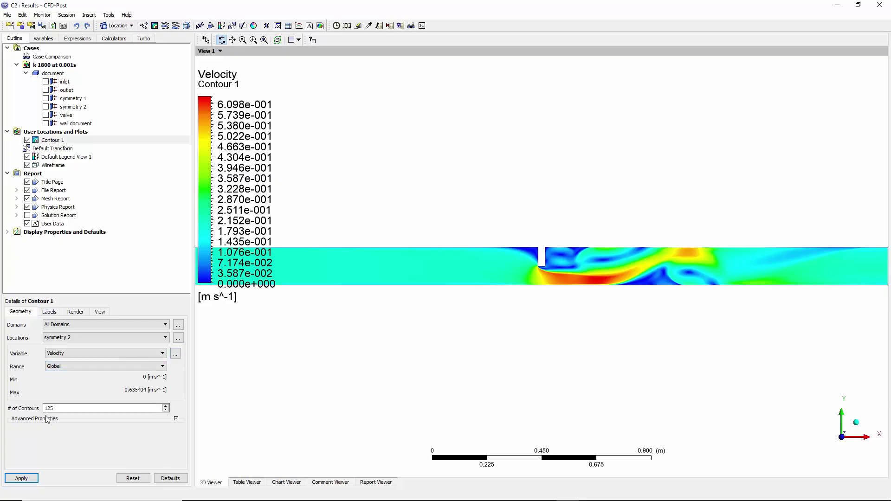
Change the contour's colour map to Greyscale and apply
click(177, 419)
click(148, 448)
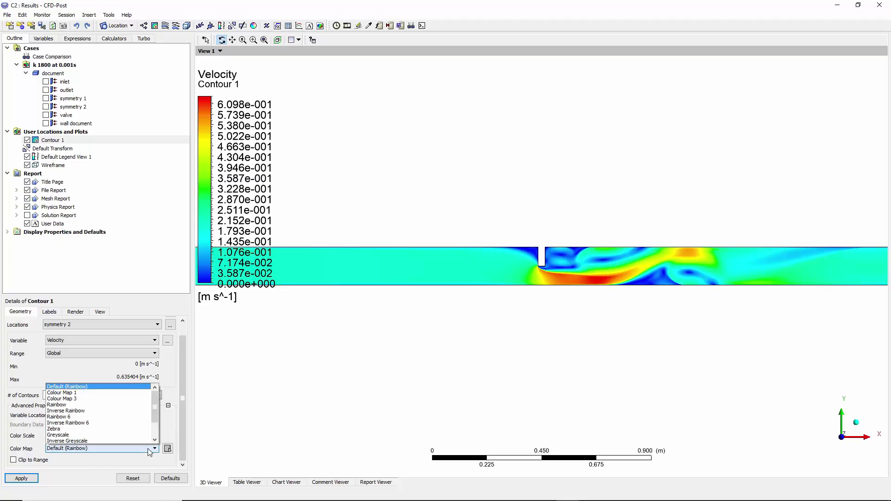
click(130, 435)
click(27, 478)
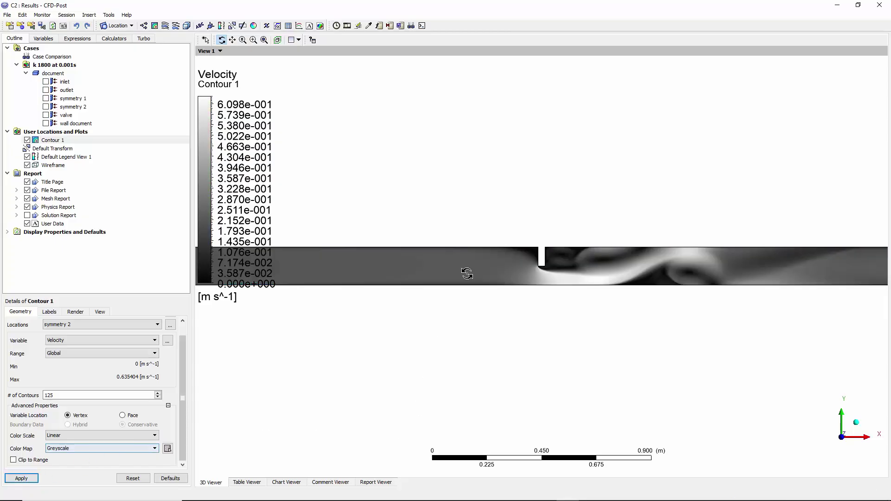
scroll(438, 332, down, 3)
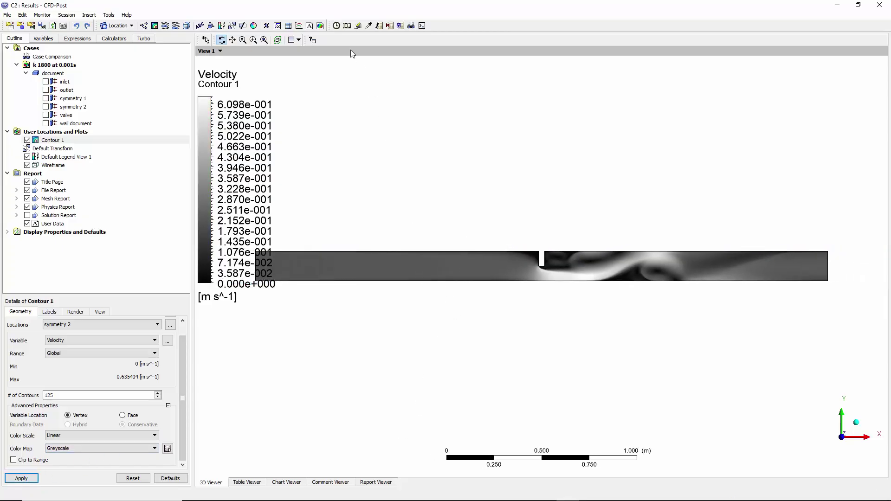
Reopen the Timestep Selector and its Animation dialog for the greyscale velocity contour
click(337, 27)
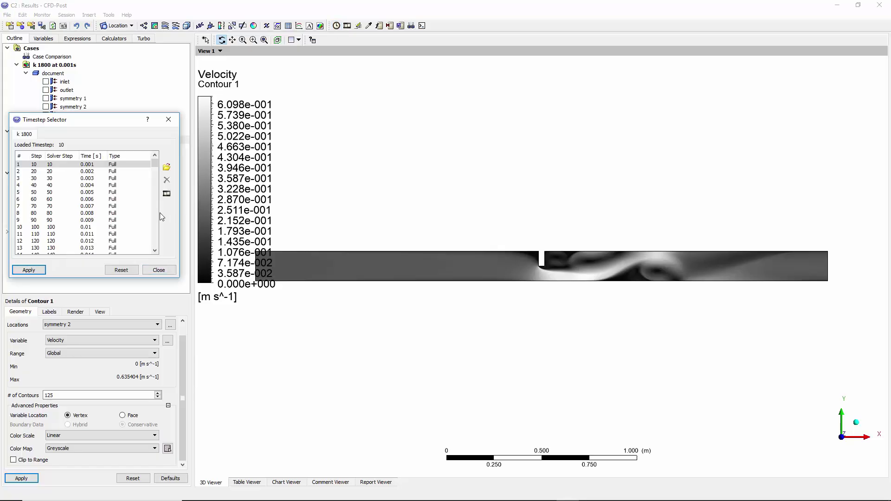
click(166, 195)
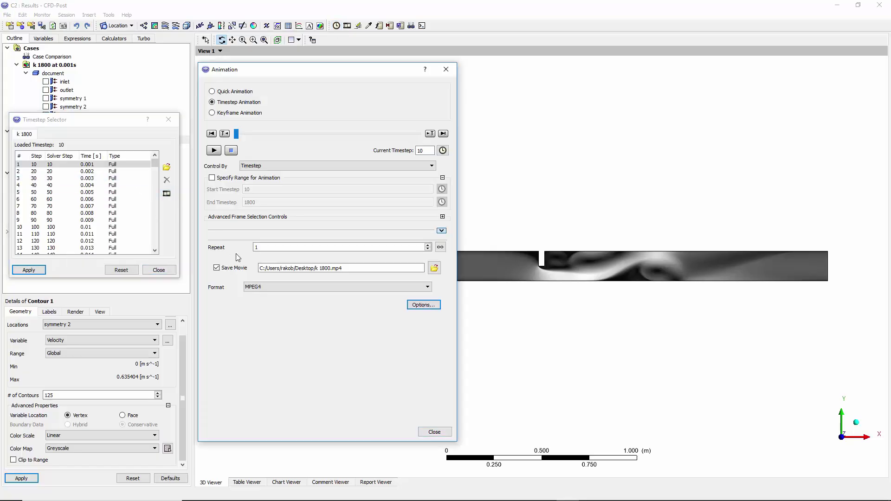